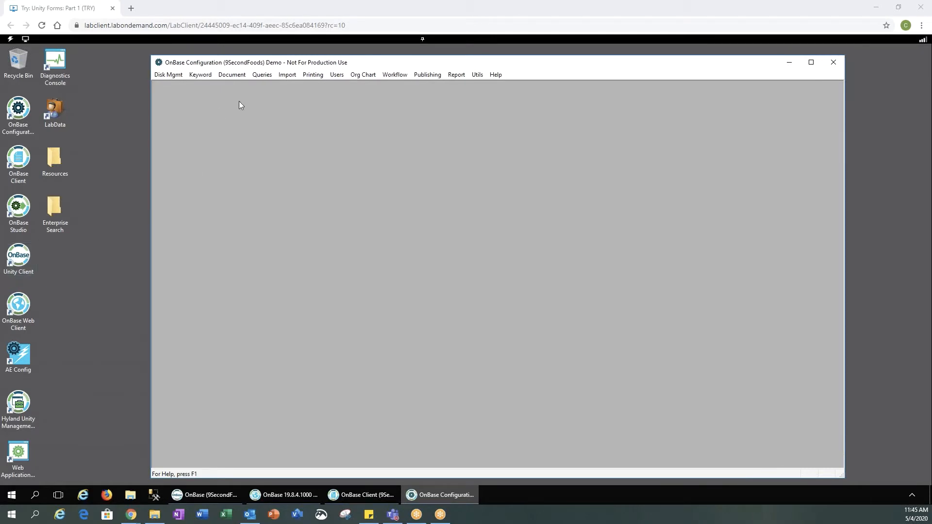
# - Create a scan queue named Test without copying settings from an existing scan queue
pyautogui.click(289, 76)
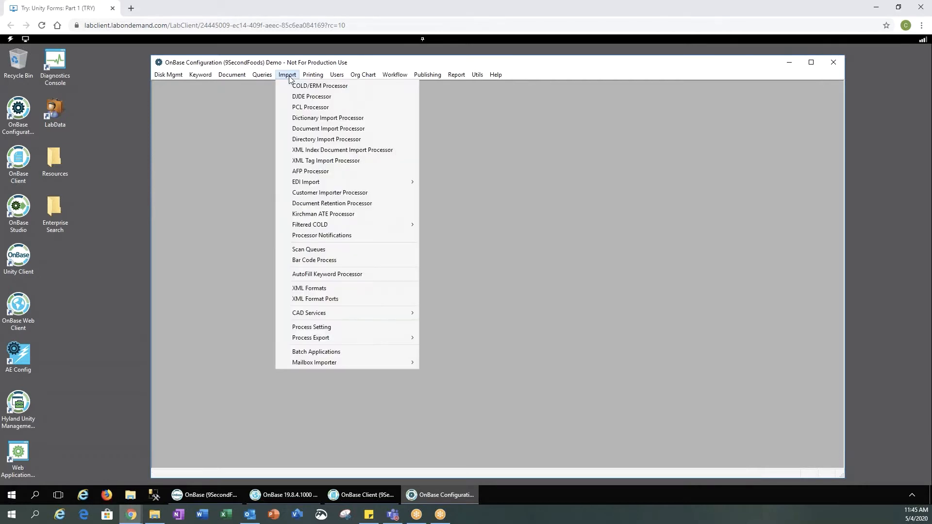
pyautogui.click(316, 251)
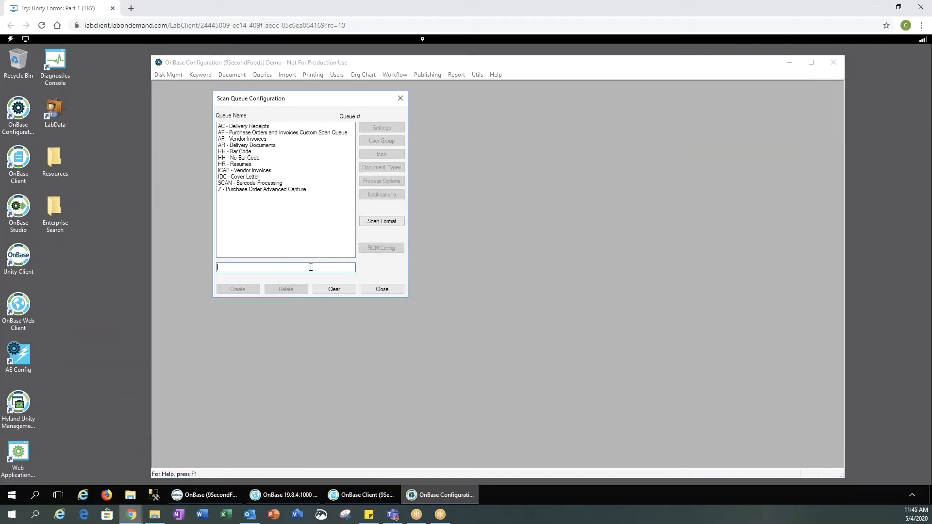
pyautogui.write('Test')
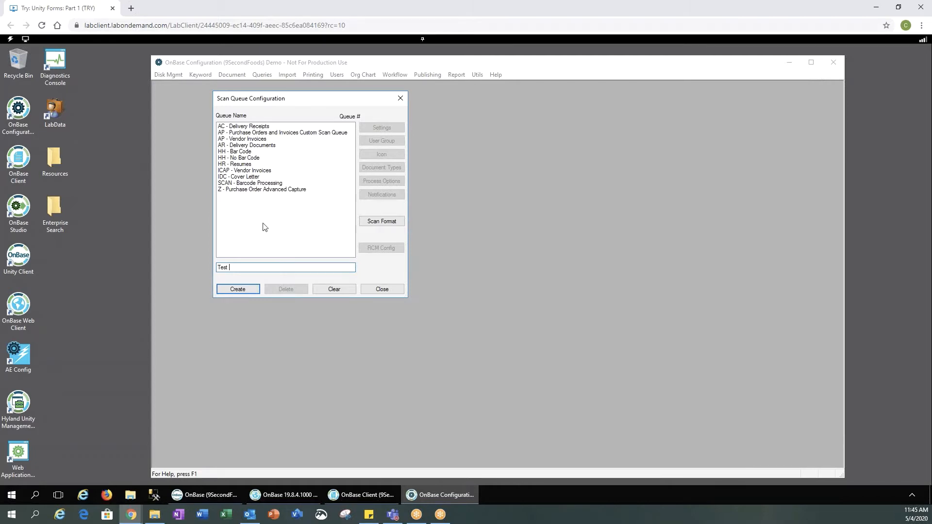
pyautogui.click(237, 289)
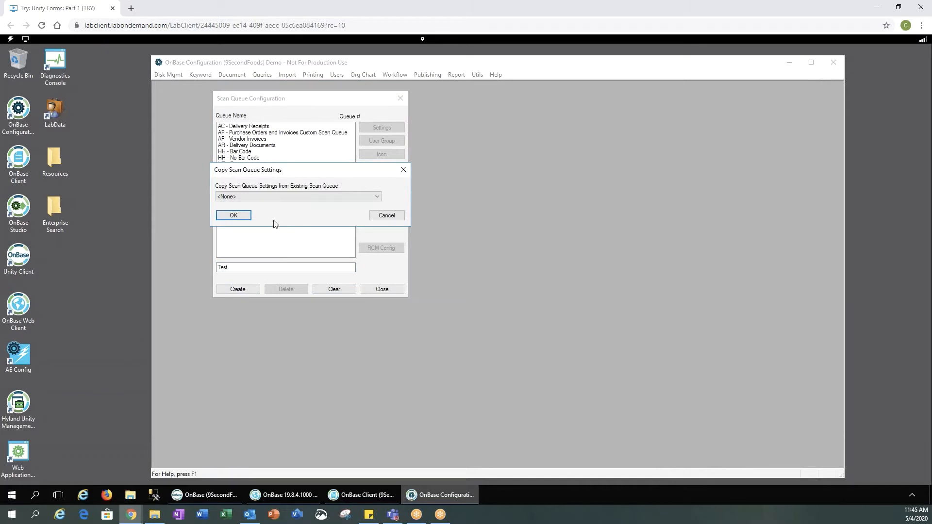
pyautogui.click(378, 196)
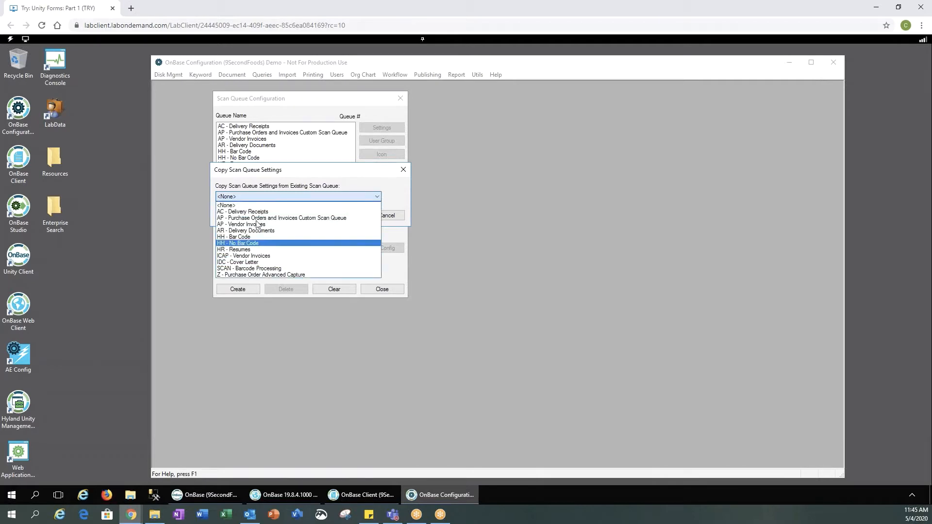
pyautogui.click(247, 205)
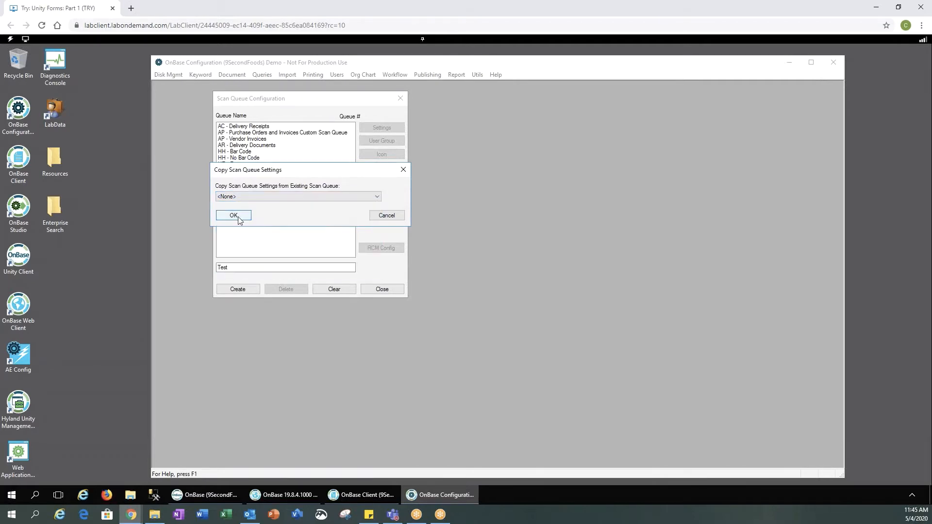
pyautogui.click(233, 216)
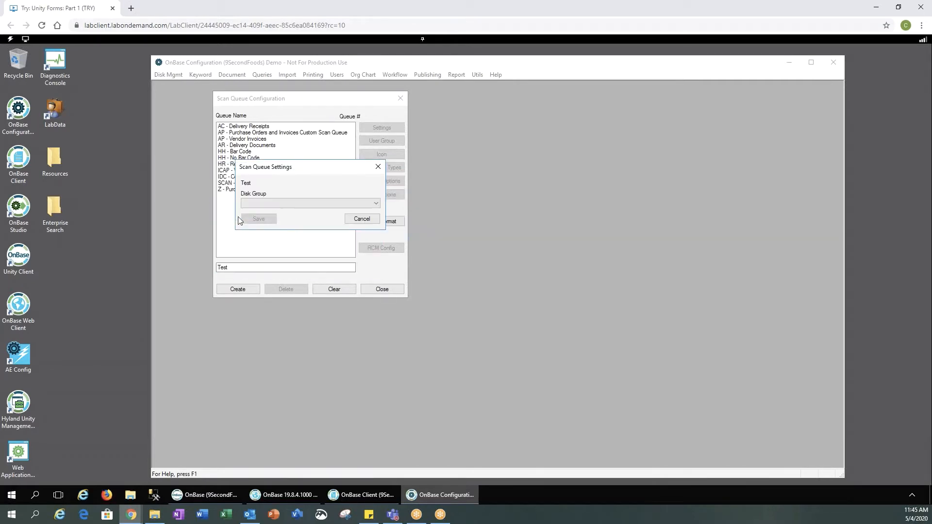
# - Set the Test queue's disk group to ACCOUNTS PAYABLE and save the scan queue settings
pyautogui.click(378, 206)
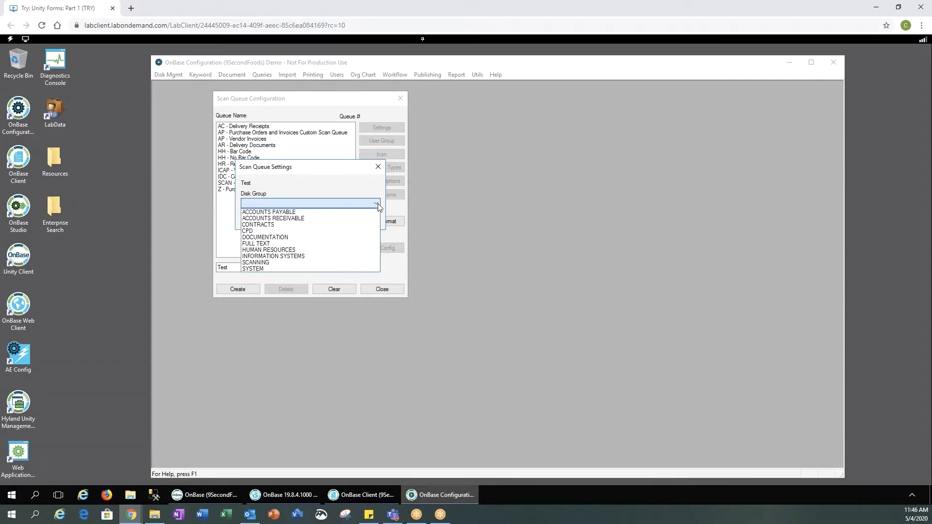
pyautogui.click(293, 214)
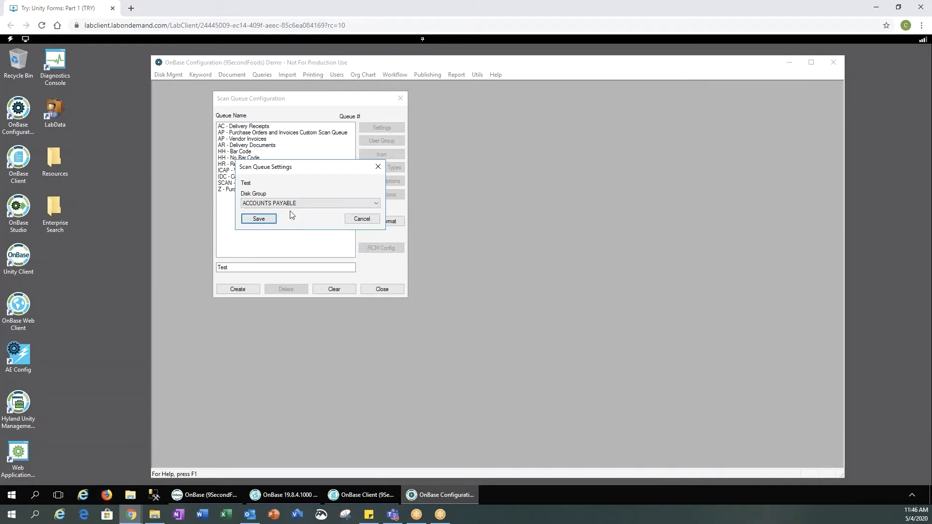
pyautogui.click(264, 217)
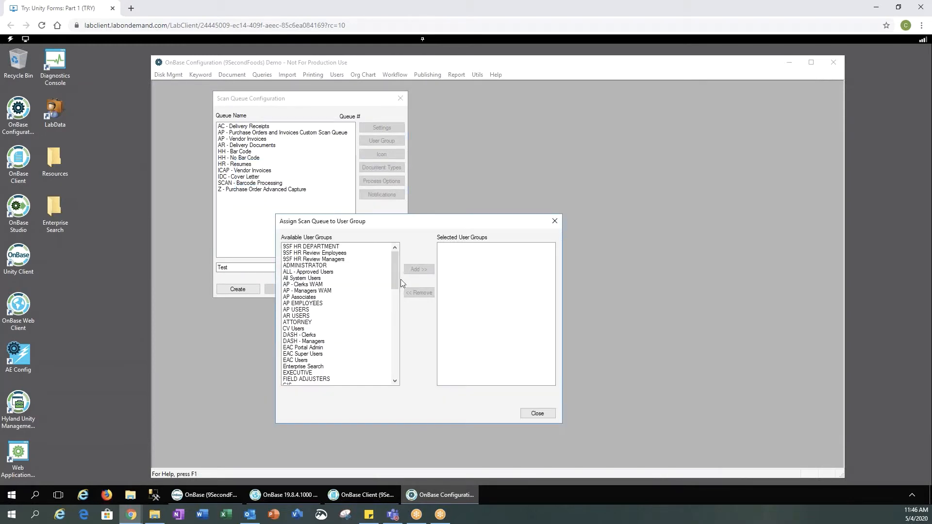
# - Assign the MANAGER user group to the Test scan queue and close the user group assignment
pyautogui.moveTo(395, 278); pyautogui.dragTo(400, 333)
pyautogui.click(305, 278)
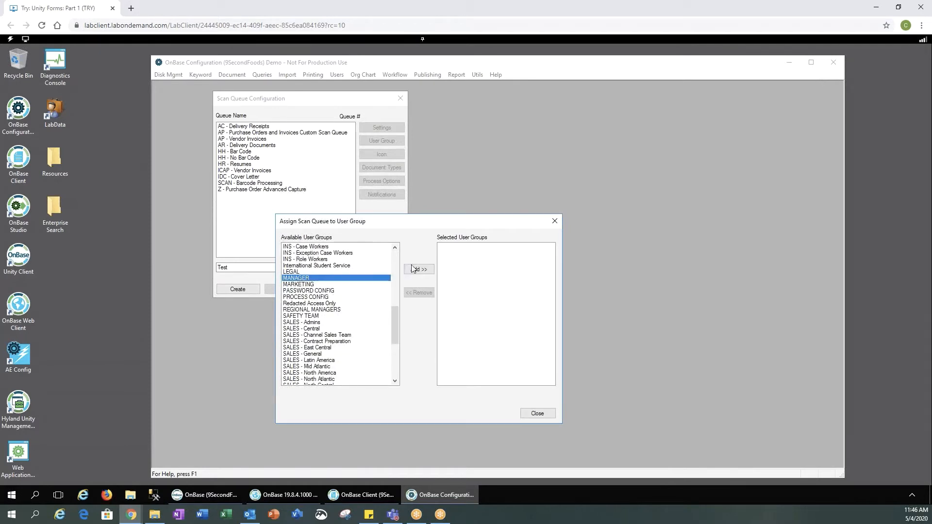
pyautogui.click(416, 270)
pyautogui.click(532, 413)
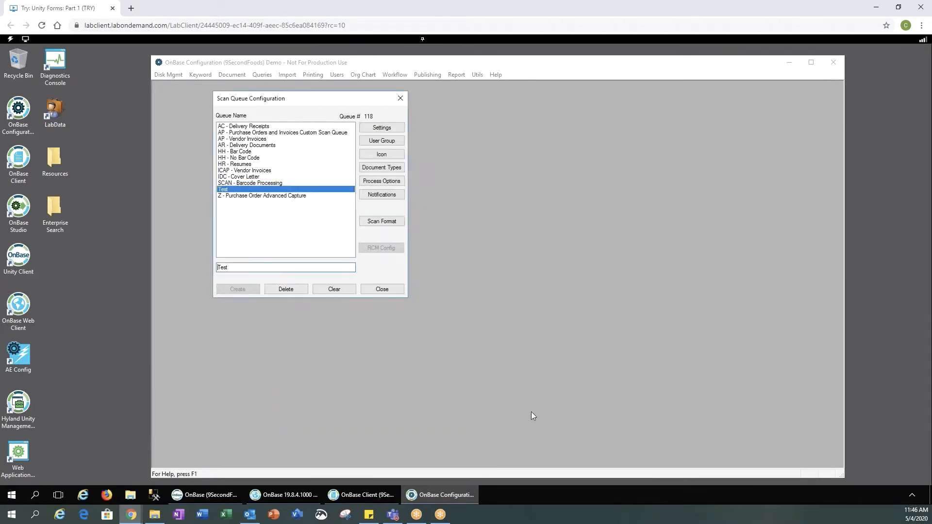
# - Assign the AP - Credit Memo and AP - Invoice Coding Form document types to the Test scan queue
pyautogui.click(397, 172)
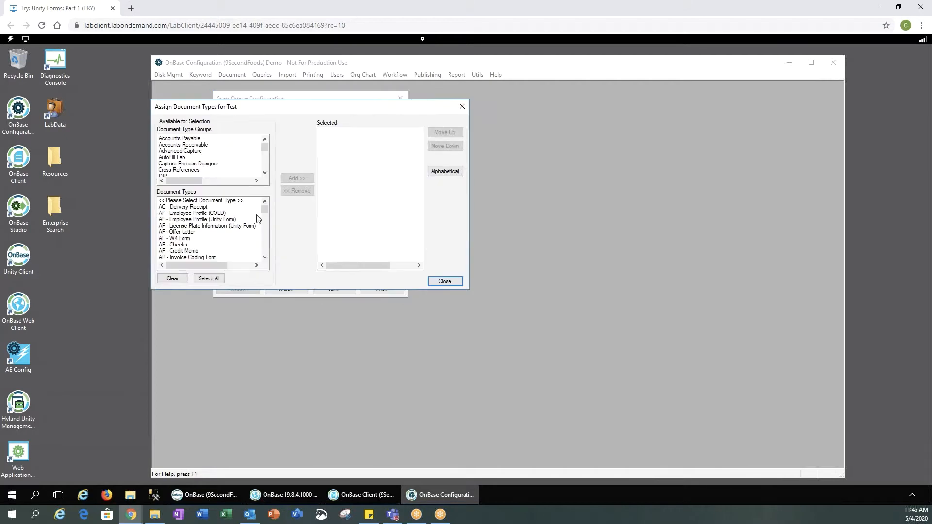
pyautogui.click(184, 252)
pyautogui.doubleClick(184, 251)
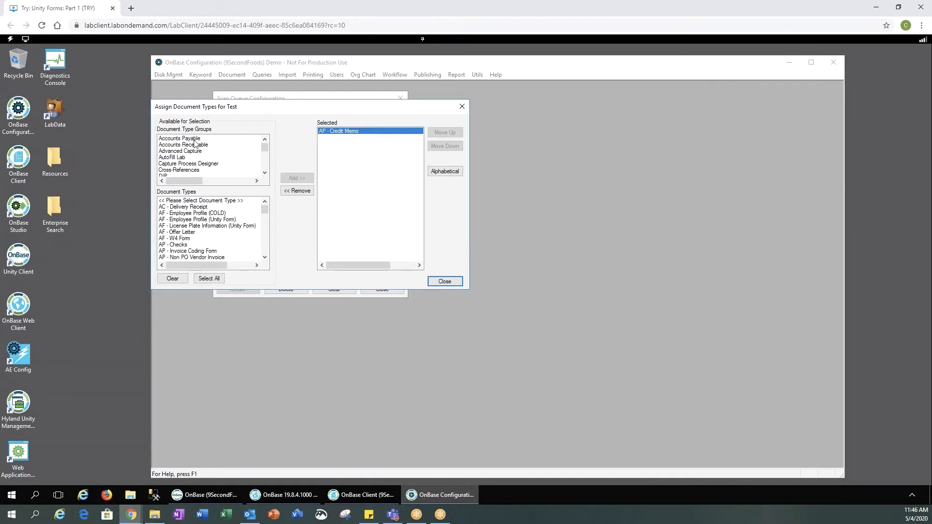
pyautogui.click(190, 251)
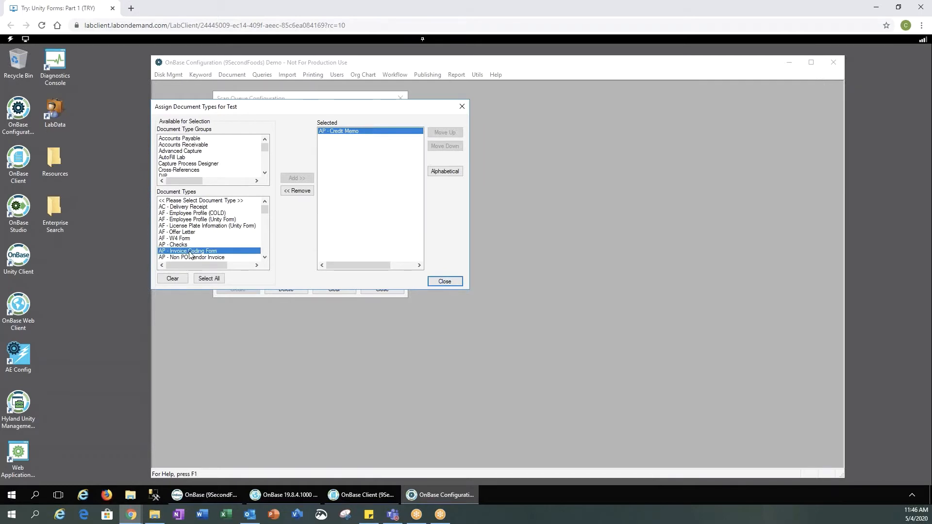
pyautogui.click(297, 178)
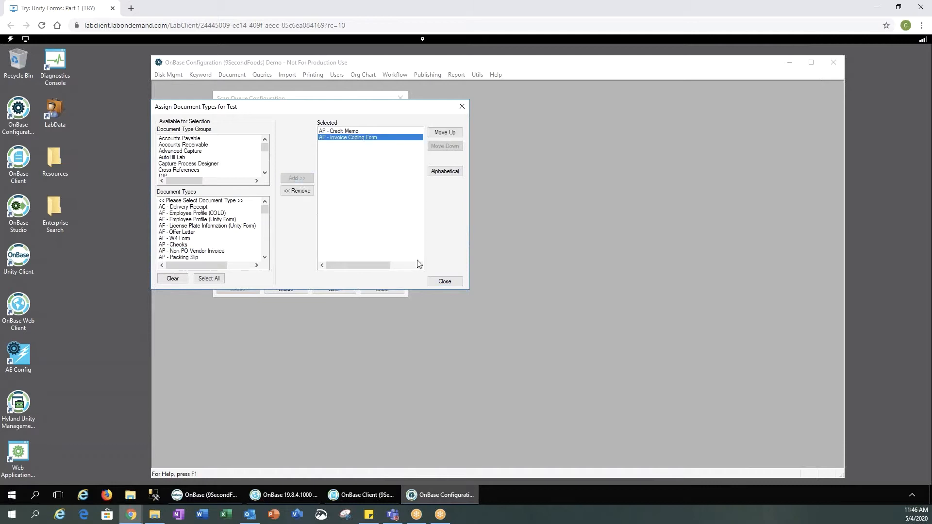
# - Try AP - Invoice Coding Form ahead of AP - Credit Memo, sort the selected types alphabetically and close the document type assignment
pyautogui.click(445, 133)
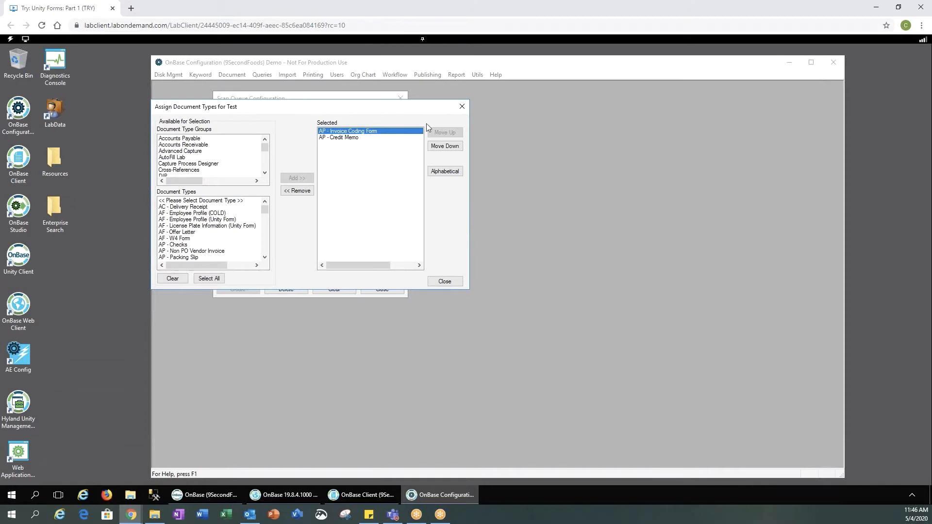
pyautogui.click(444, 172)
pyautogui.click(457, 283)
# - Enable Auto-Commit Batches and Auto-Name Batches in the Test queue's process options
pyautogui.click(398, 181)
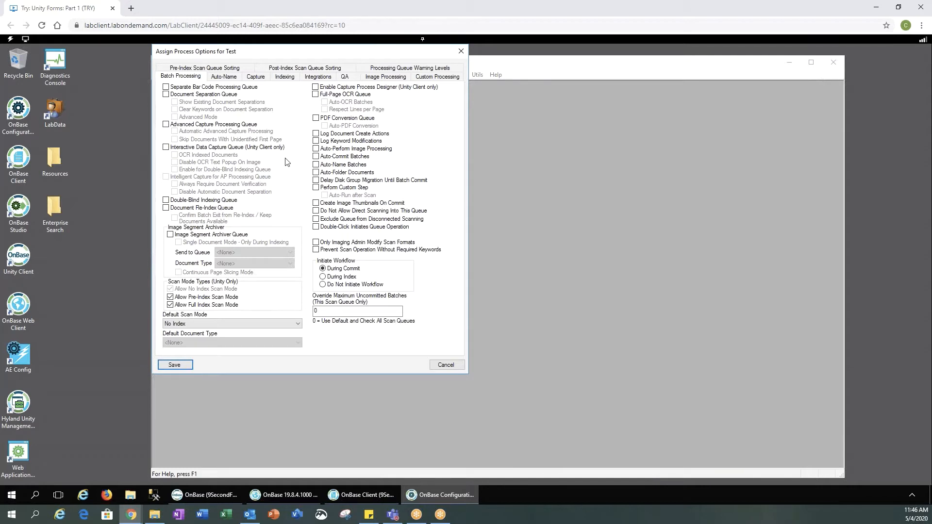
pyautogui.click(316, 156)
pyautogui.click(315, 165)
# - Set the Test queue's default scan mode to Full Index and its default document type to AP - Credit Memo
pyautogui.click(298, 324)
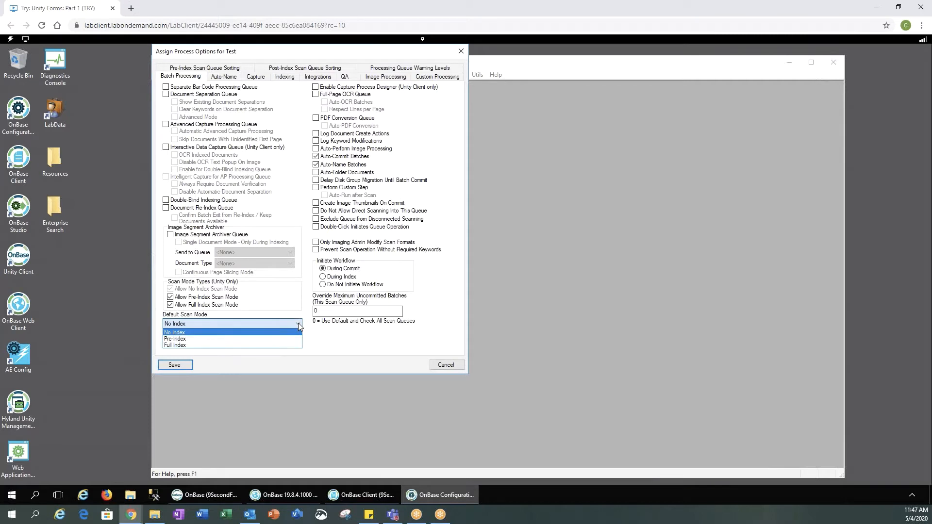
pyautogui.click(194, 345)
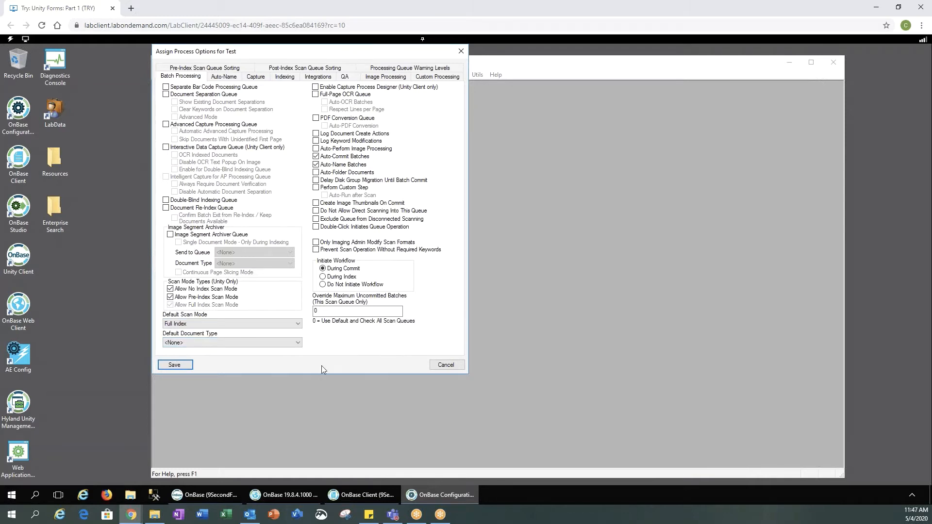
pyautogui.click(298, 343)
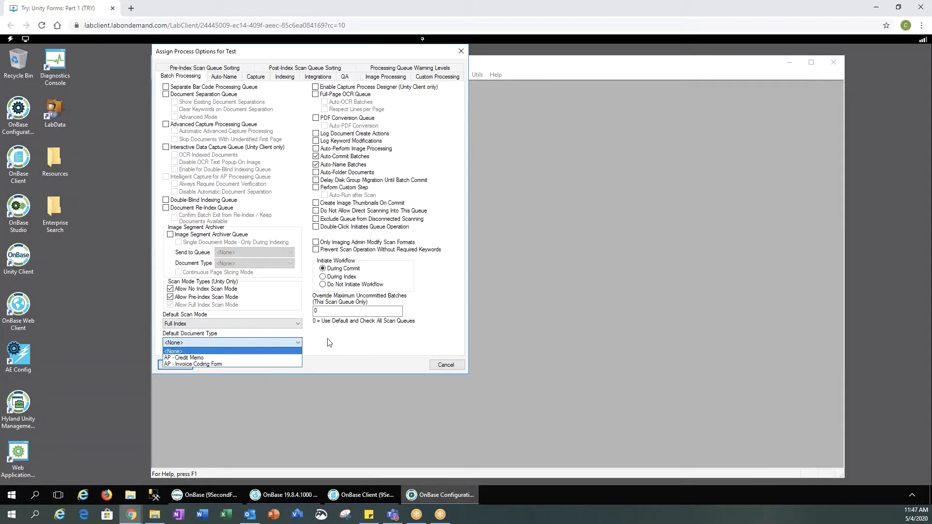
pyautogui.click(221, 353)
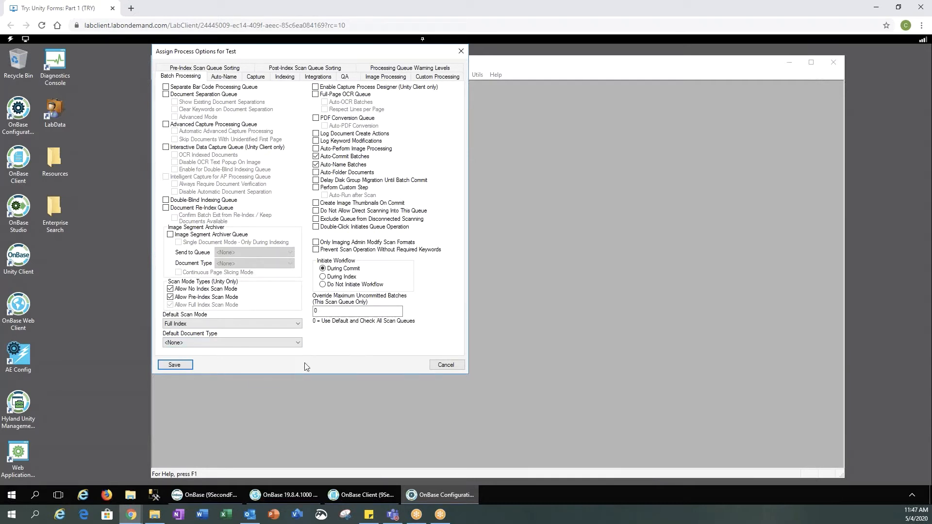
pyautogui.click(230, 78)
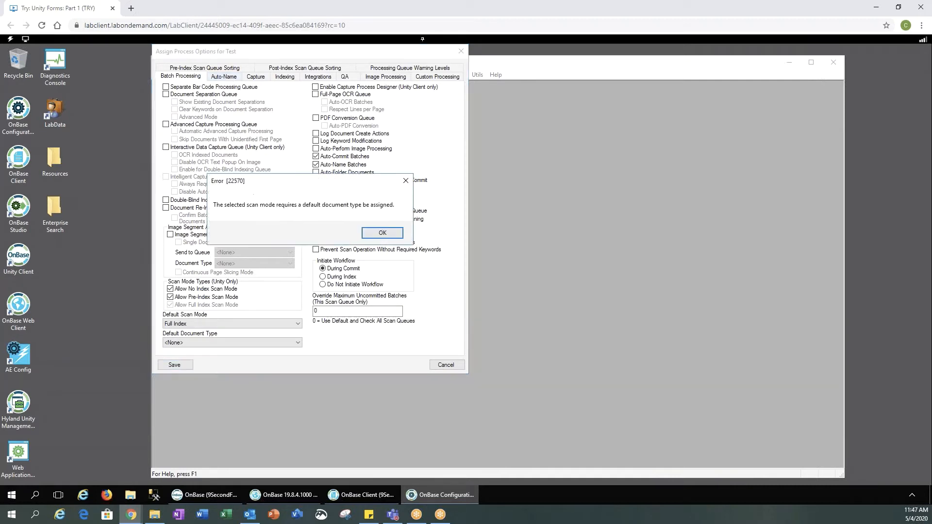
pyautogui.click(387, 234)
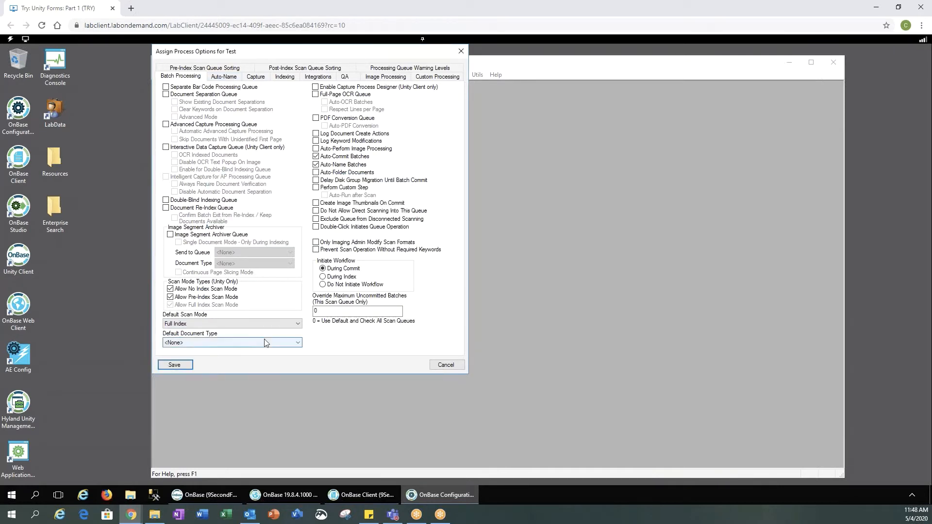
pyautogui.click(266, 343)
pyautogui.click(189, 362)
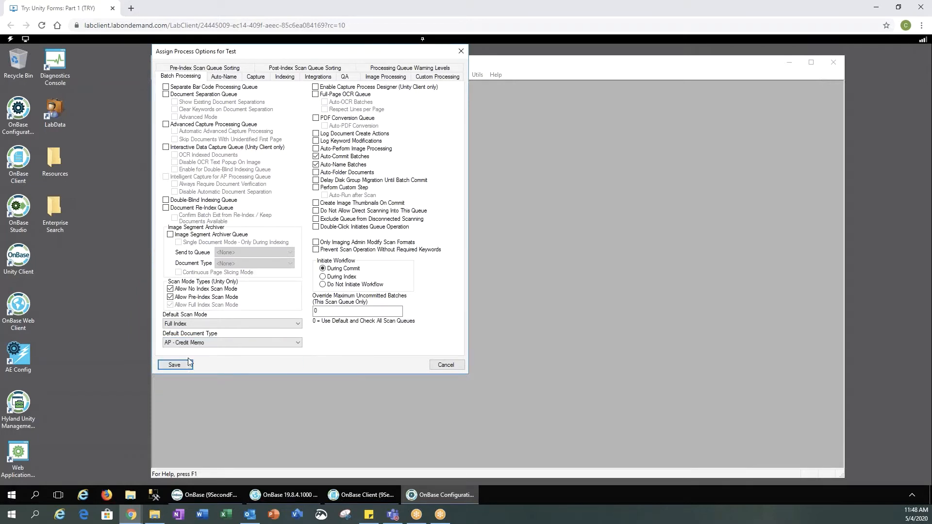
# - Examine the Test queue's remaining process options, from Auto-Name through scan queue sorting, and the warning levels for Index in Progress and Awaiting Index
pyautogui.click(224, 77)
pyautogui.click(259, 83)
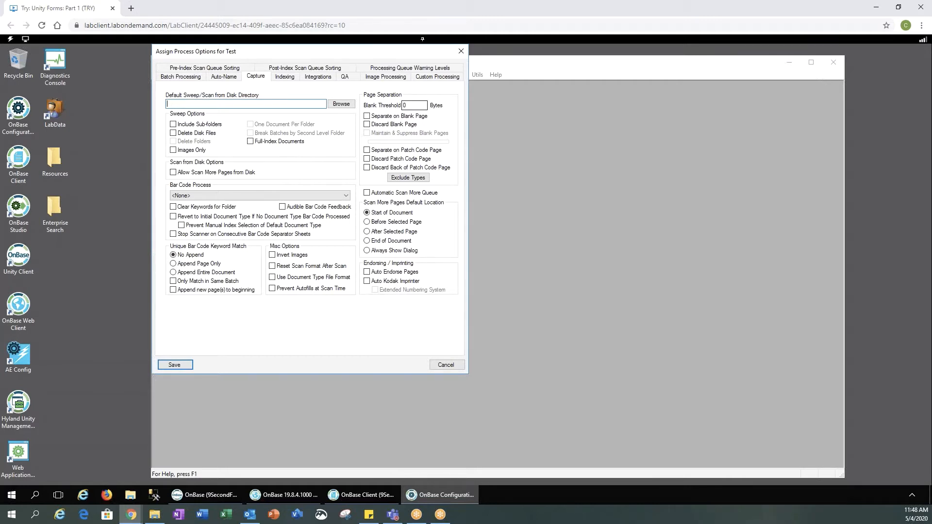
pyautogui.click(285, 77)
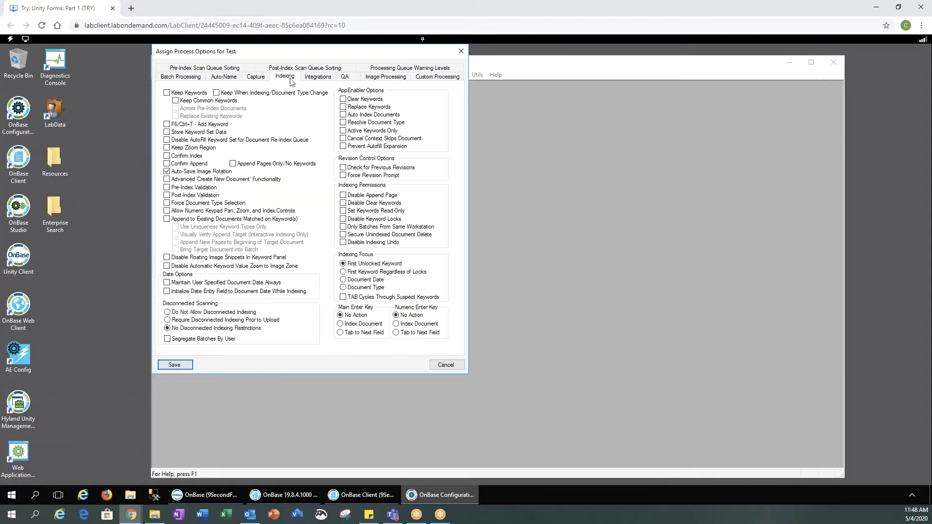
pyautogui.click(319, 79)
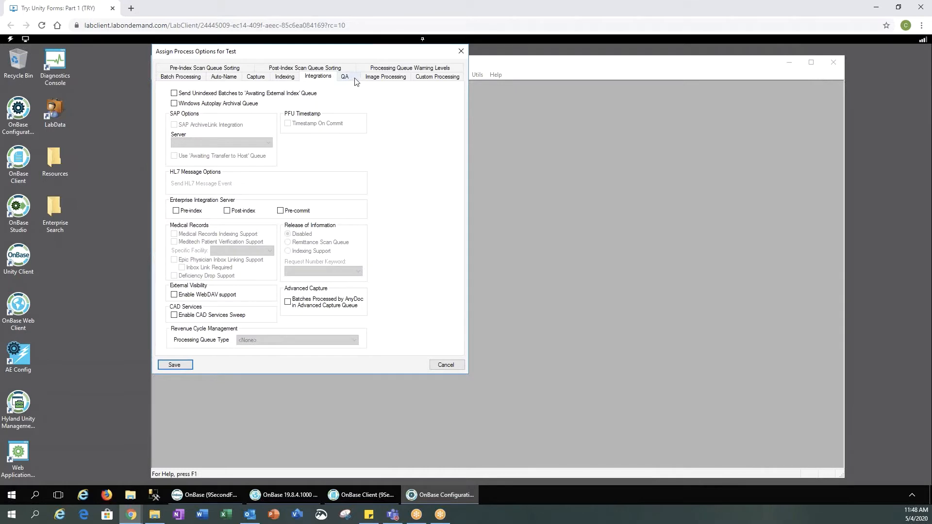
pyautogui.click(355, 80)
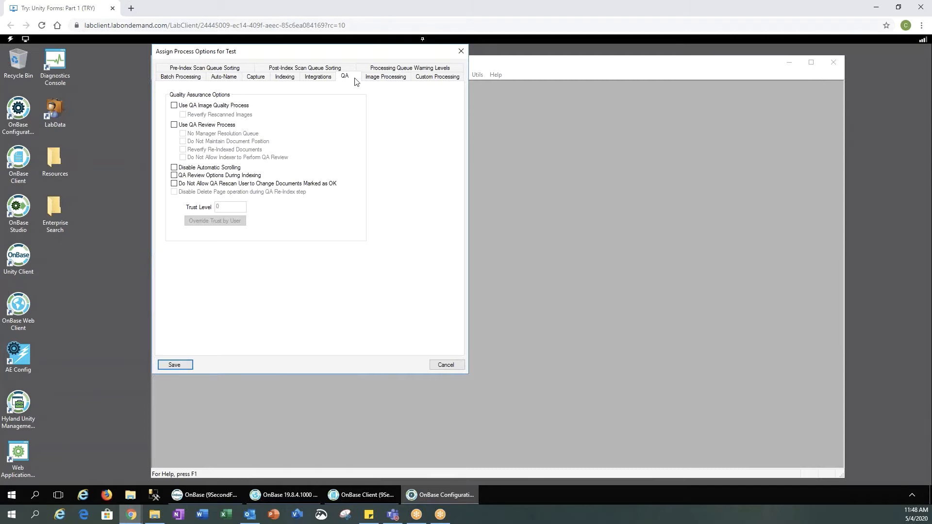
pyautogui.click(378, 79)
pyautogui.click(434, 82)
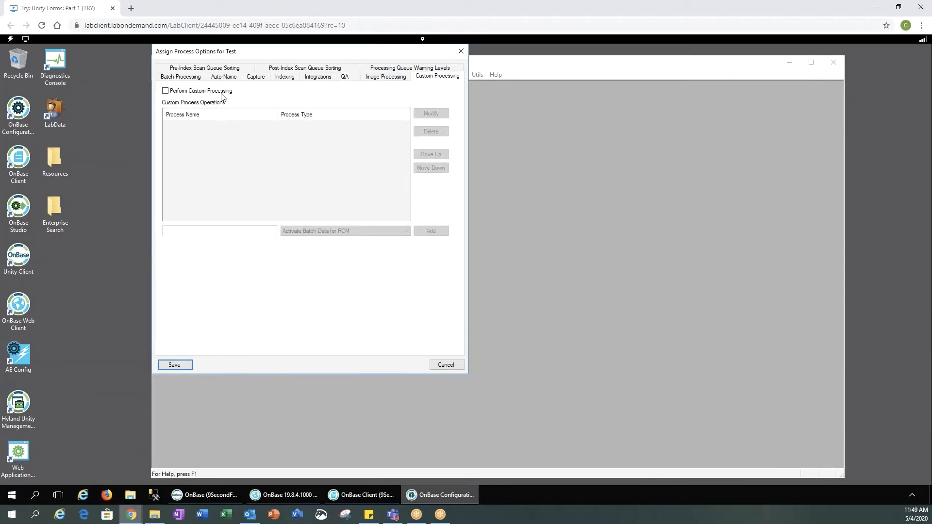
pyautogui.click(216, 71)
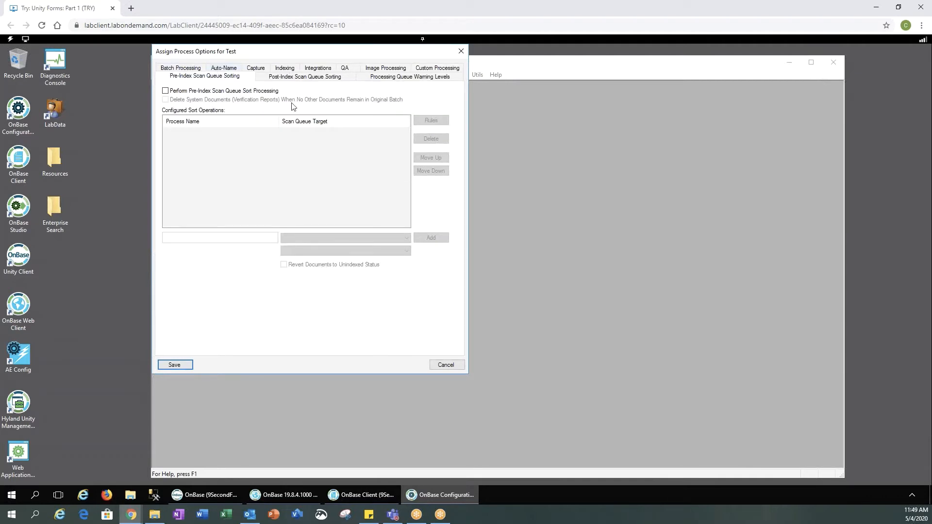
pyautogui.click(319, 81)
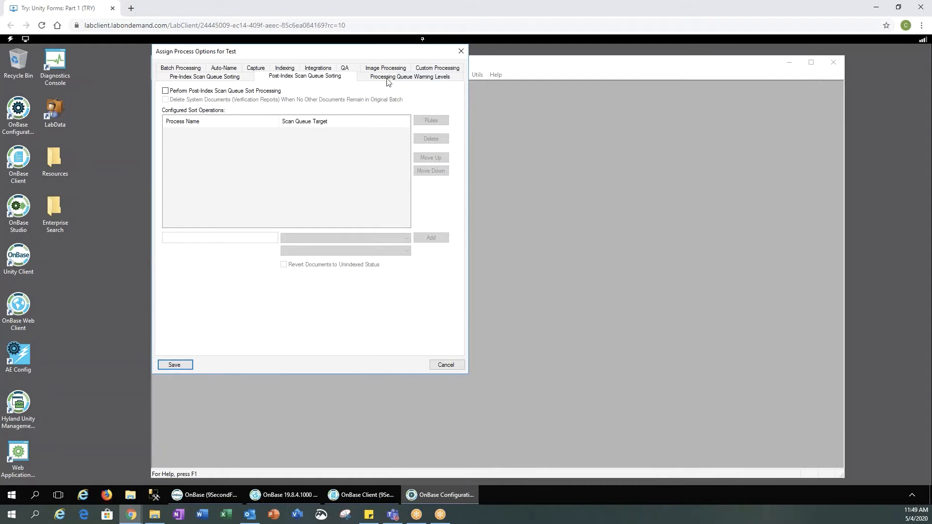
pyautogui.click(387, 79)
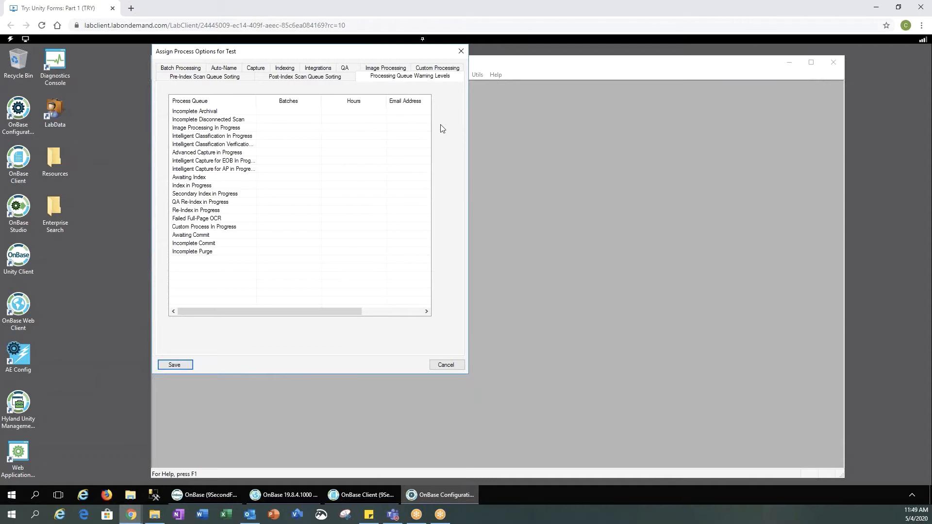
pyautogui.click(276, 189)
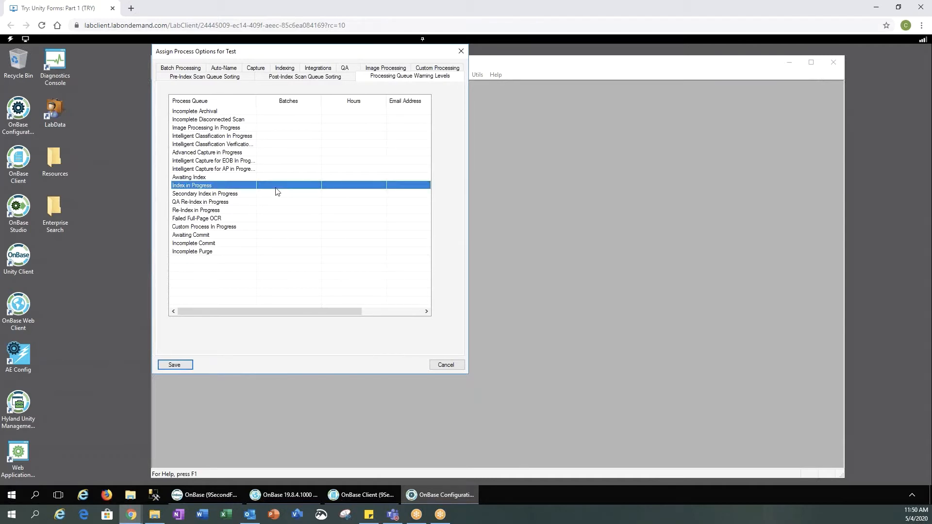
pyautogui.click(287, 177)
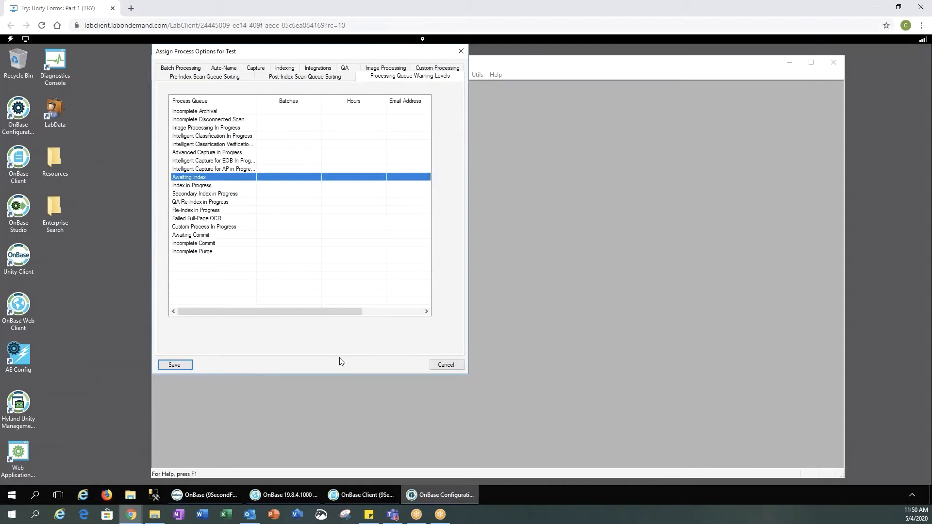
# - Save the Test queue's process options and open Batch Scanning in the maximized OnBase Unity Client
pyautogui.click(188, 367)
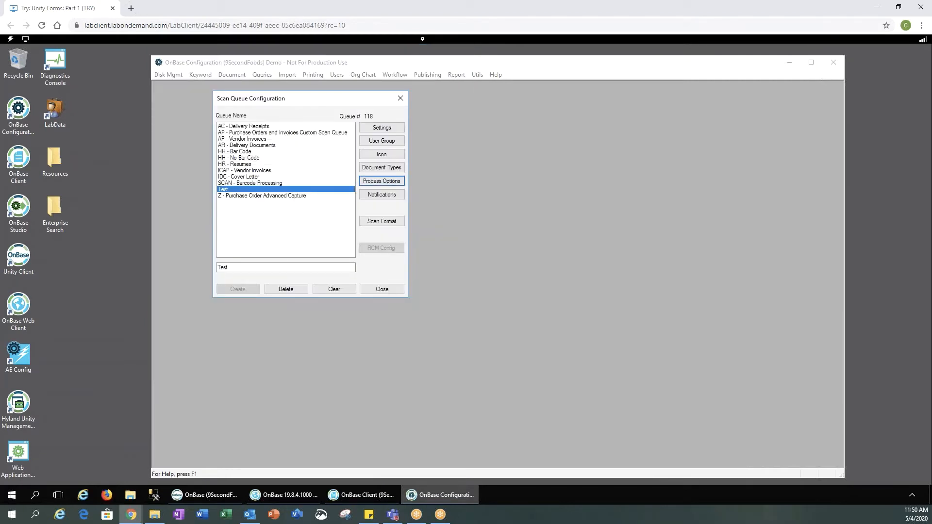
pyautogui.click(204, 495)
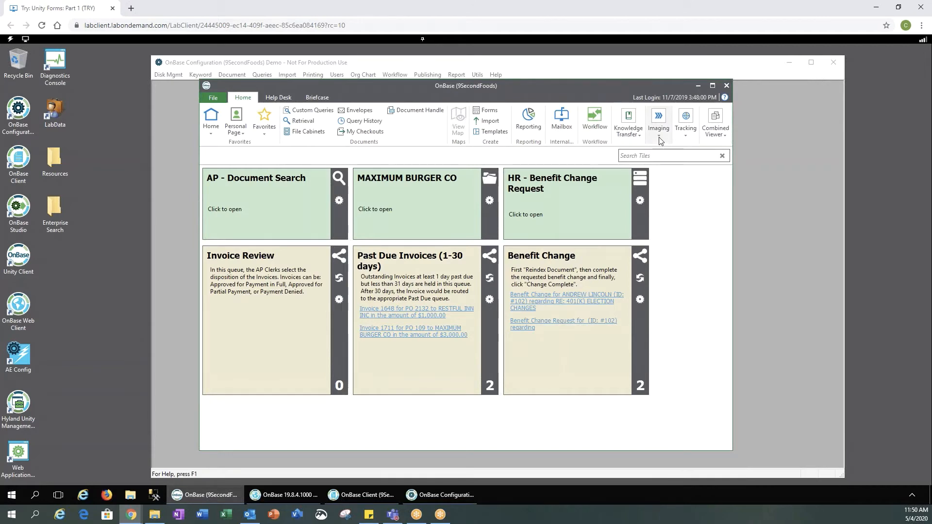
pyautogui.click(714, 87)
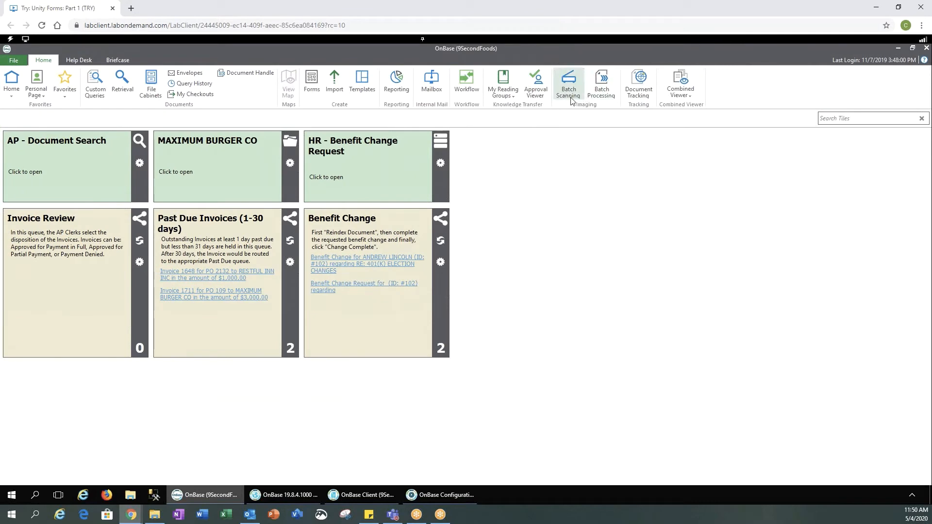
pyautogui.click(569, 97)
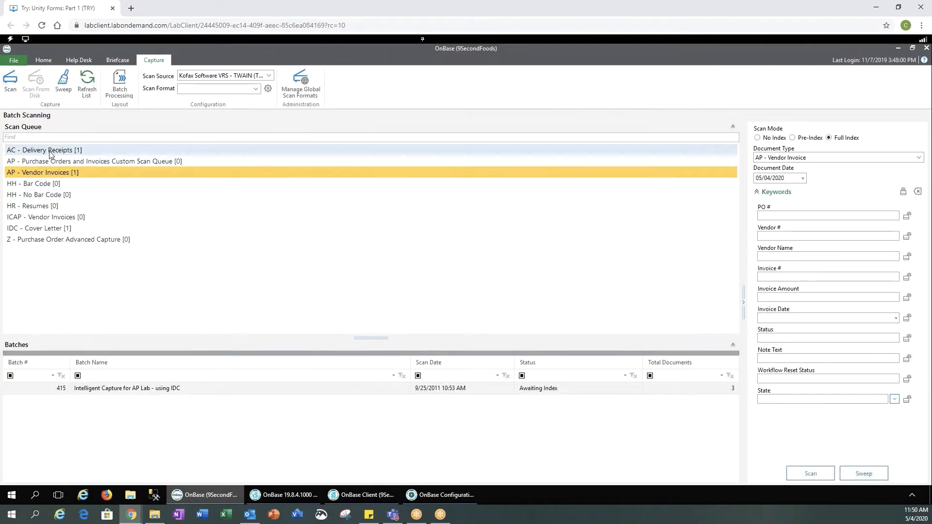
# - Examine the AC - Delivery Receipts and AP - Vendor Invoices scan queues, including their scan modes, default document types and keyword fields
pyautogui.click(50, 154)
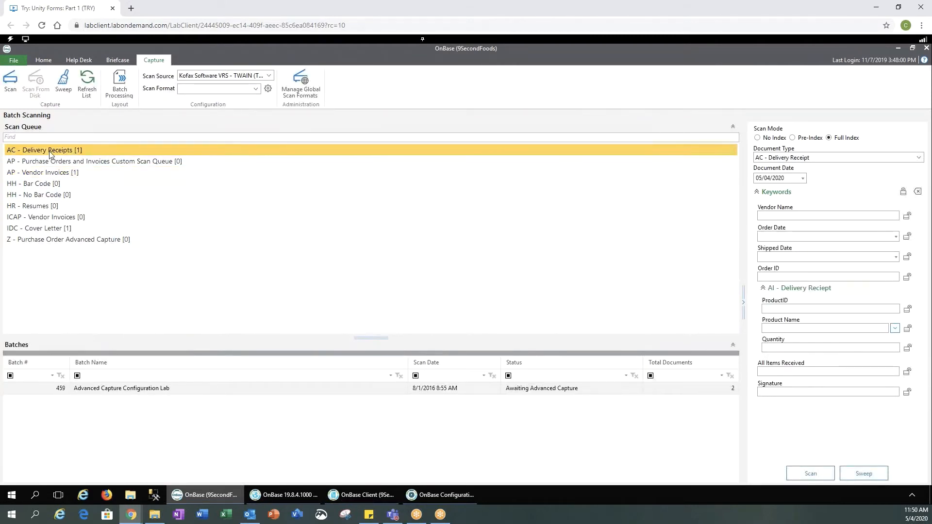
pyautogui.click(42, 175)
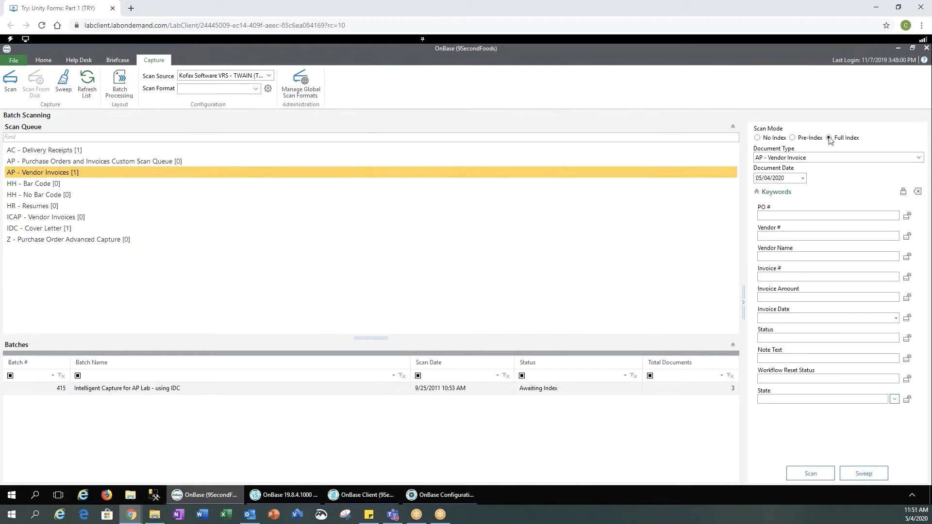
pyautogui.click(794, 140)
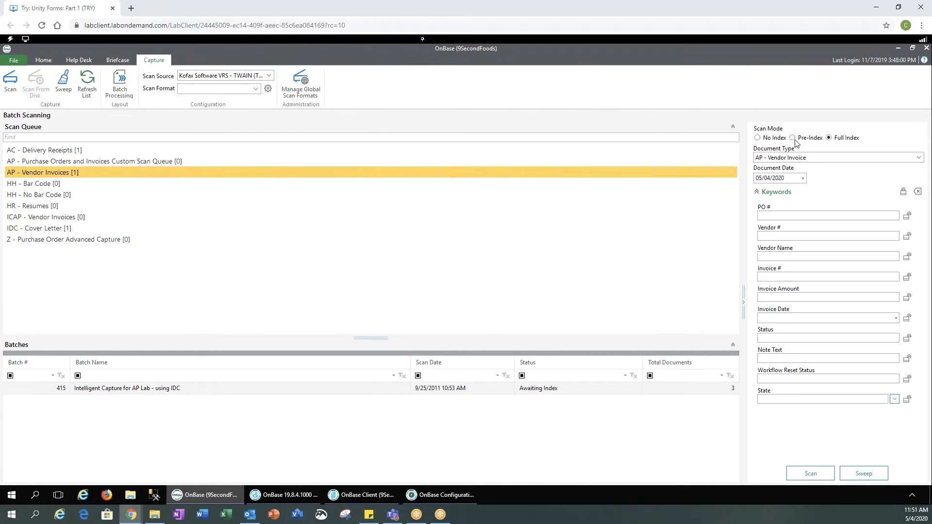
pyautogui.click(830, 139)
pyautogui.click(793, 218)
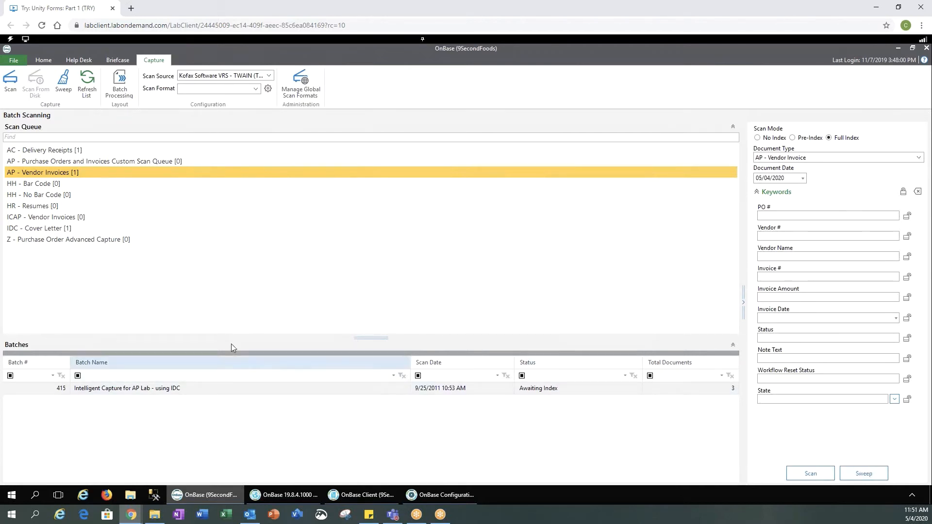
# - From Batch Processing, index the first document of the AP - Vendor Invoices batch with a PO number, and stop with Save and Close
pyautogui.click(119, 80)
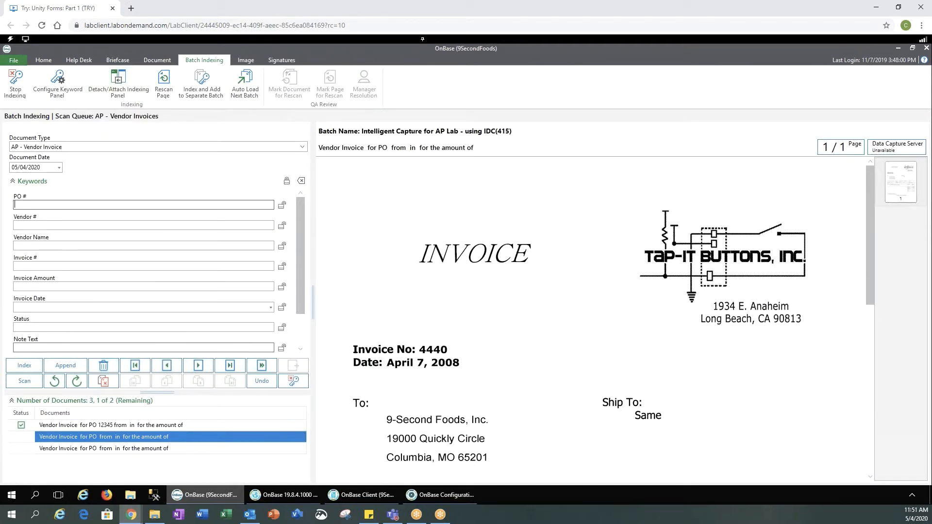
pyautogui.click(14, 85)
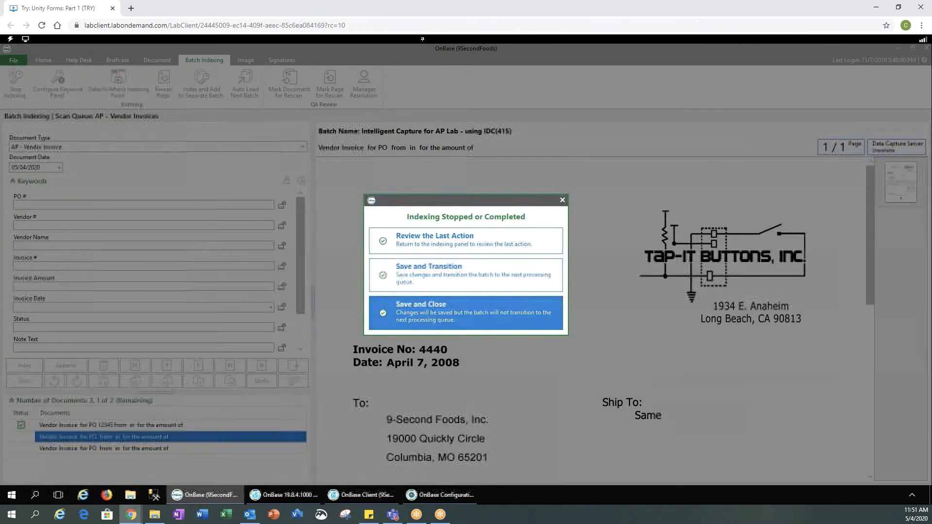
pyautogui.click(437, 318)
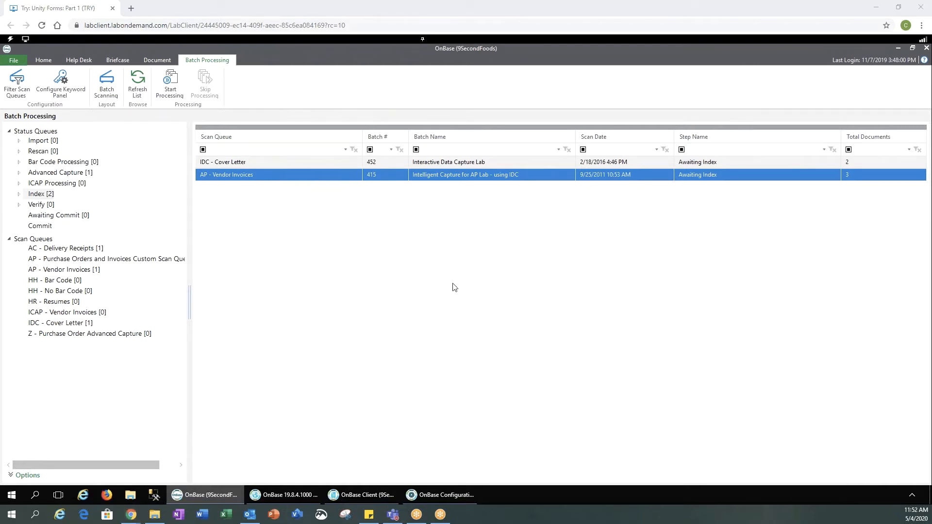
# - Resume the AP - Vendor Invoices batch, index the Tap-It Buttons invoice with a PO number, and stop with Save and Close
pyautogui.rightClick(237, 179)
pyautogui.click(268, 187)
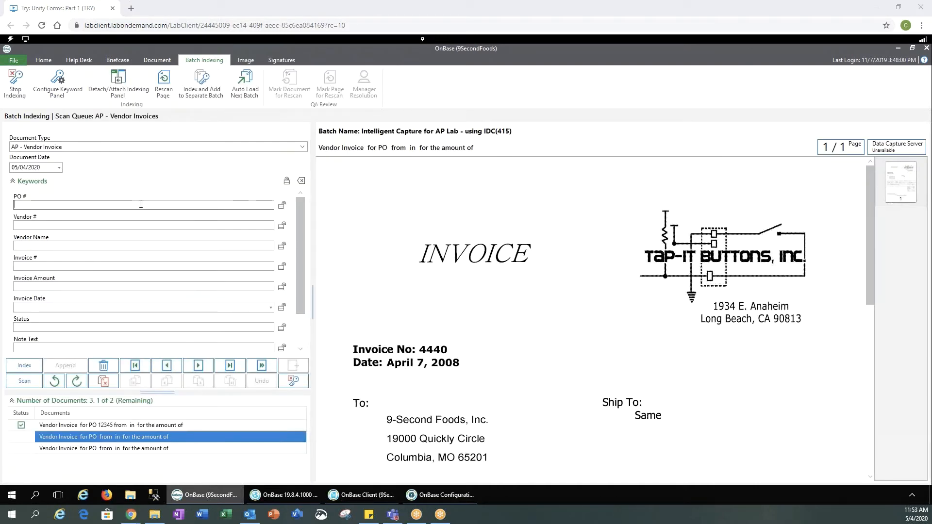
pyautogui.write('12351')
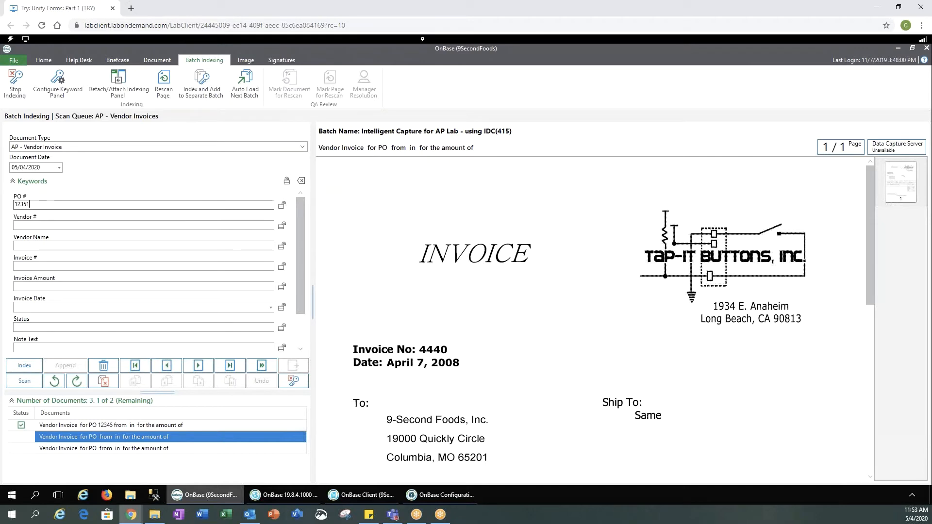
pyautogui.press('Tab')
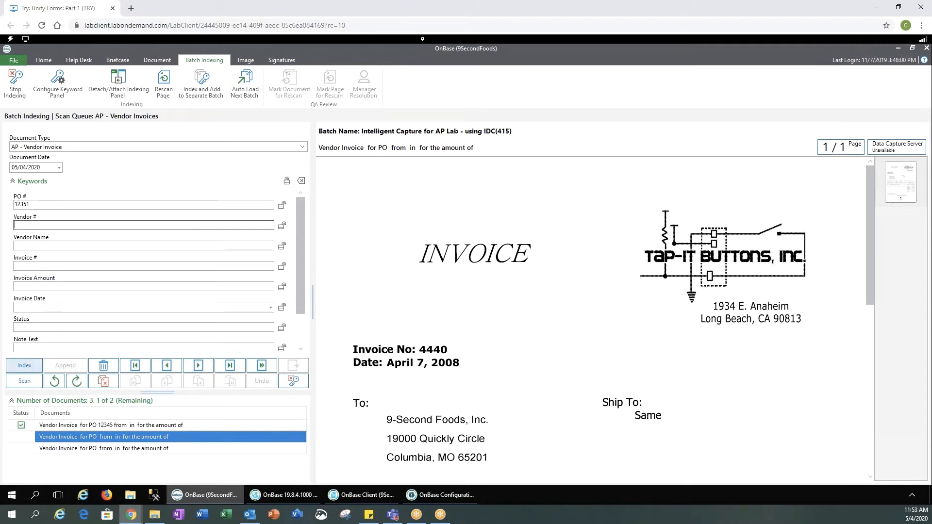
pyautogui.click(37, 371)
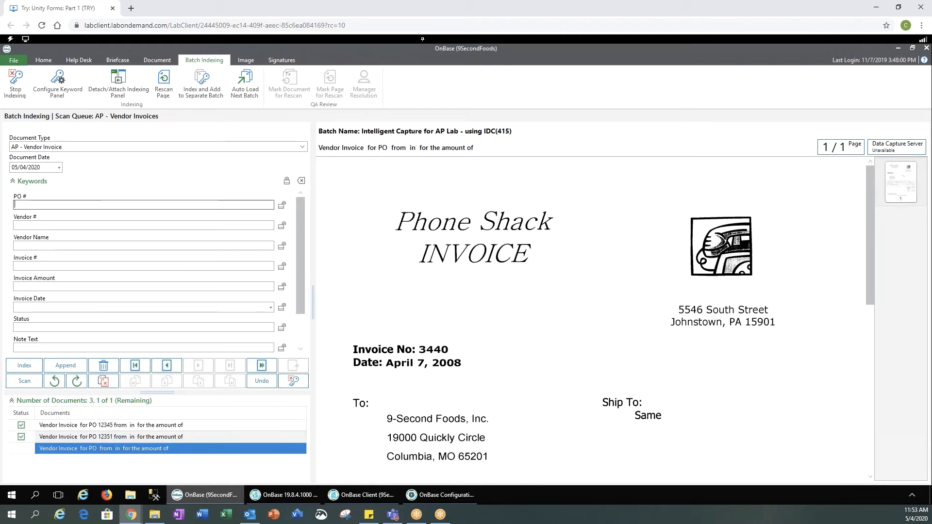
pyautogui.click(17, 89)
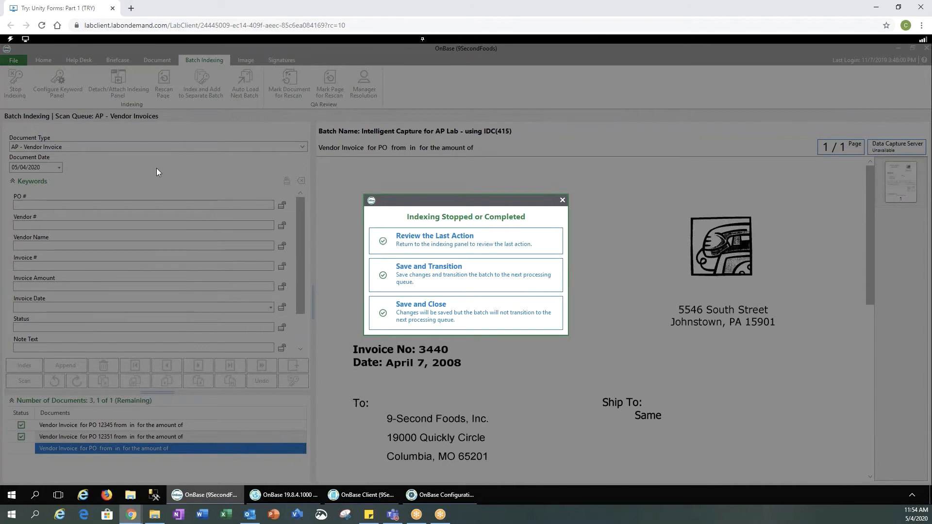
pyautogui.click(453, 315)
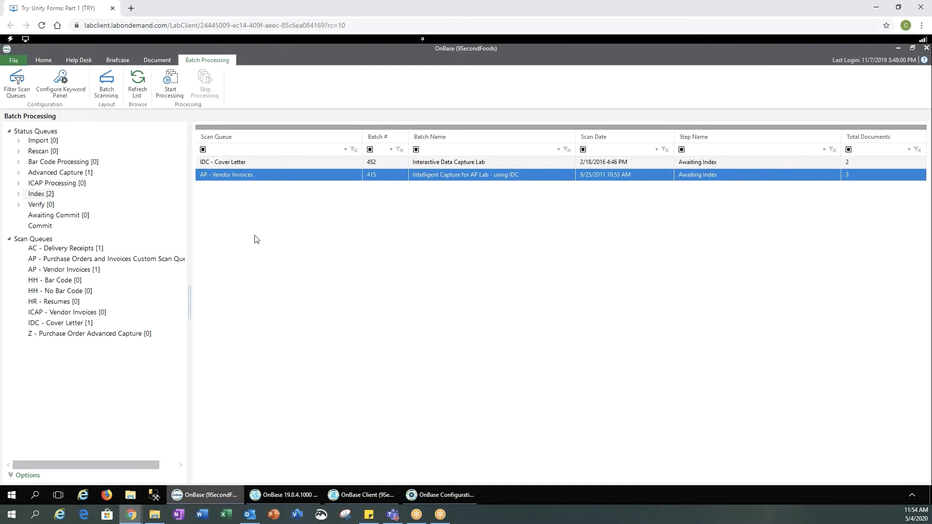
# - Start a document import and load hyland_desktop_wallpaper_1920x1080.jpg from the Pictures folder
pyautogui.click(45, 62)
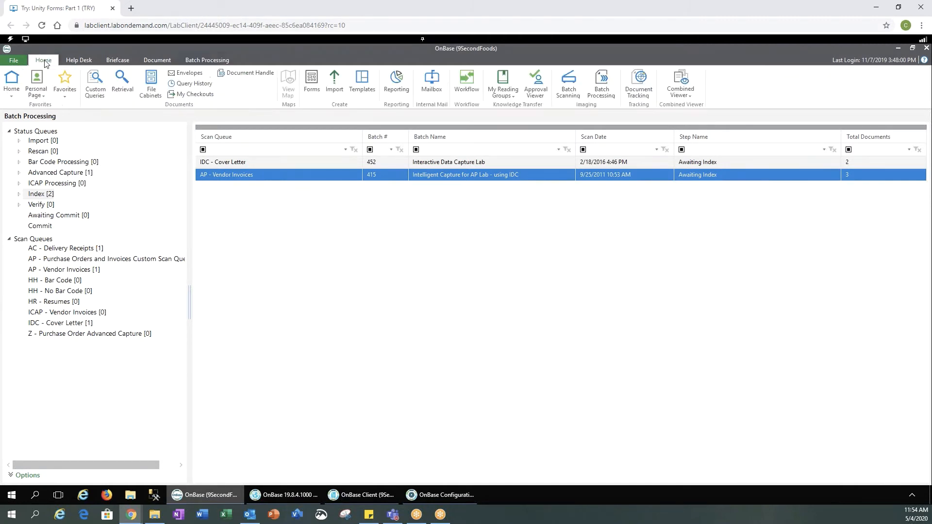
pyautogui.click(338, 93)
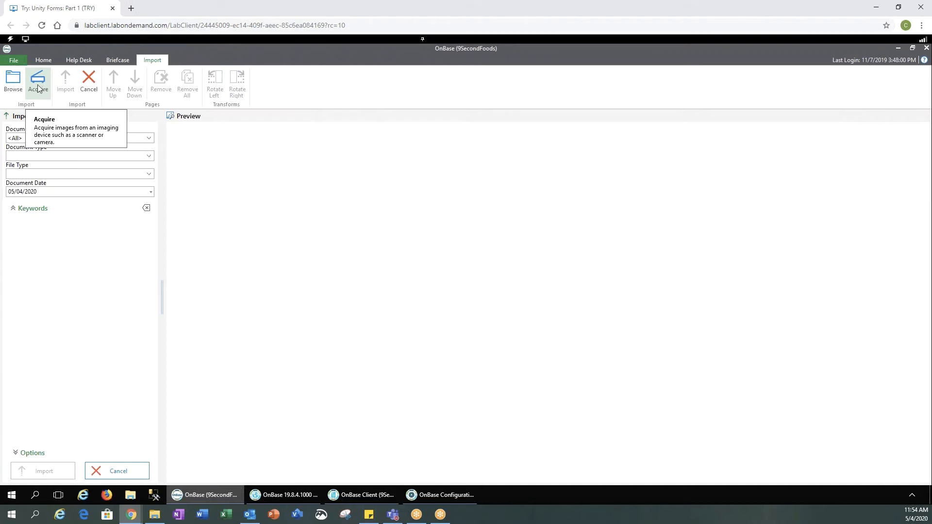
pyautogui.click(17, 88)
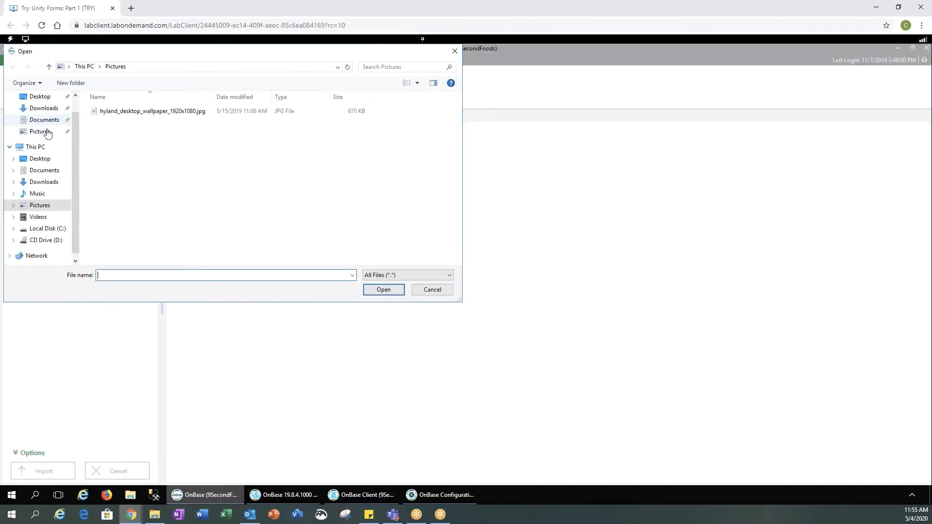
pyautogui.click(115, 113)
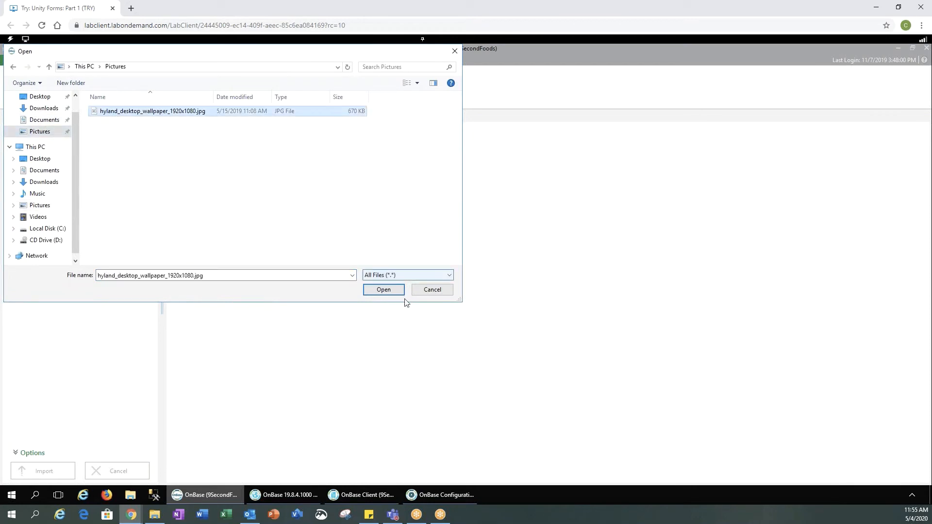
pyautogui.click(383, 290)
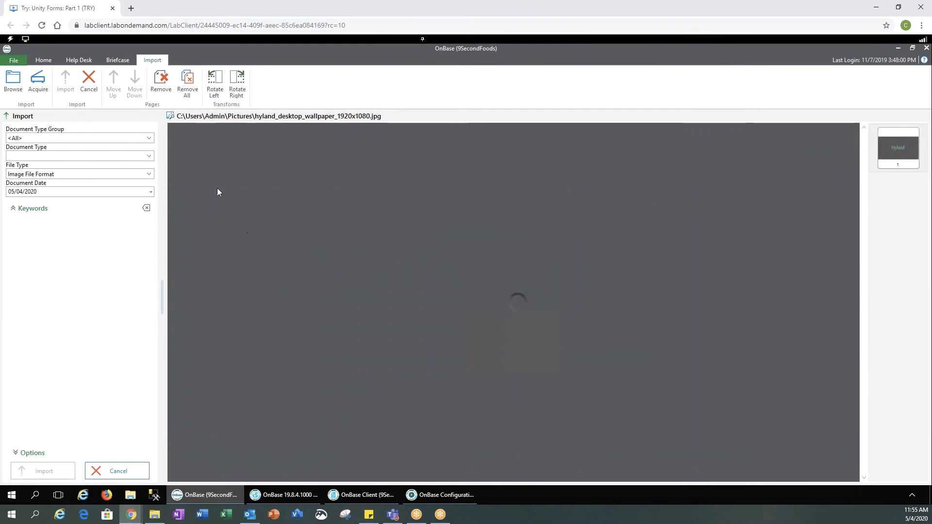
# - Set the import's document type group to Human Resources and its document type to HR - Cover Letter
pyautogui.click(150, 138)
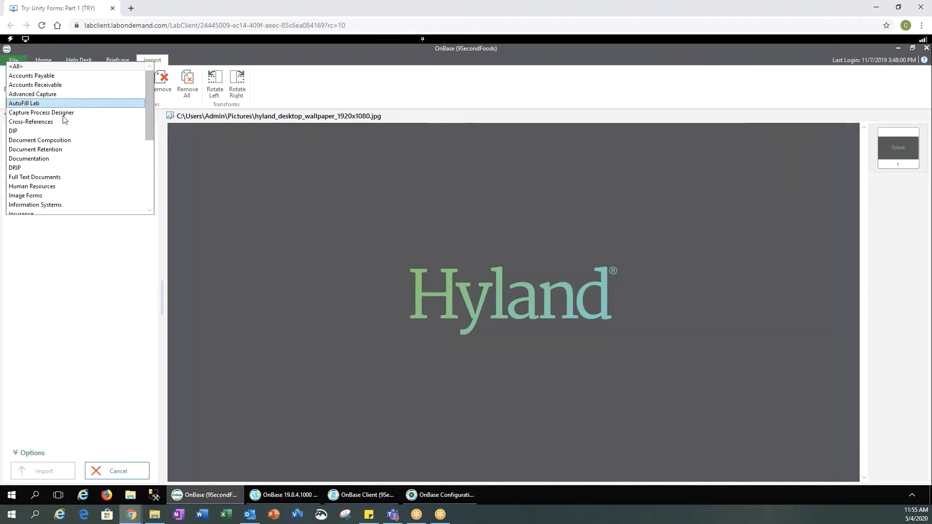
pyautogui.click(61, 186)
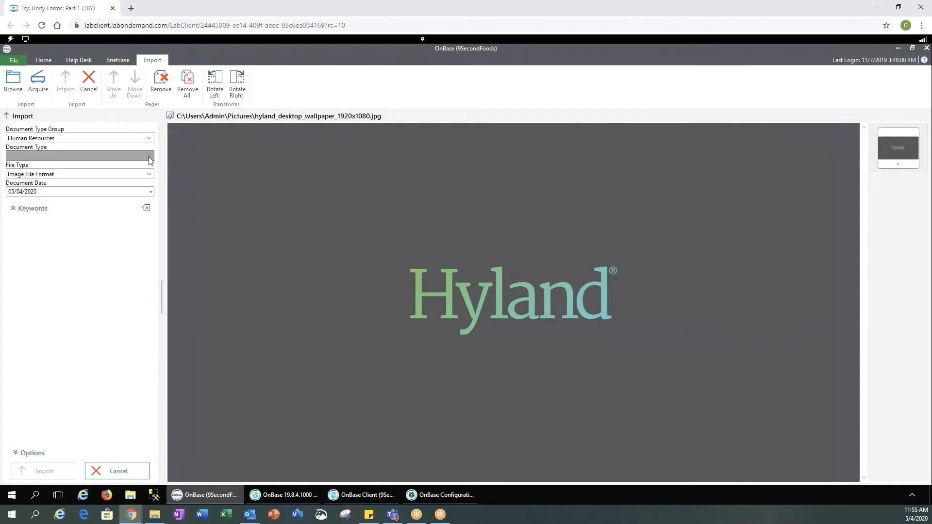
pyautogui.click(149, 156)
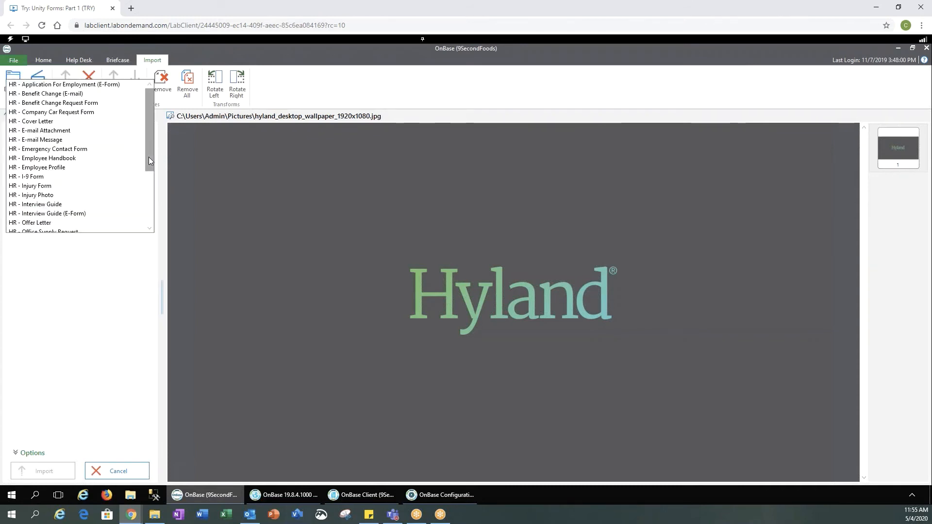
pyautogui.click(47, 122)
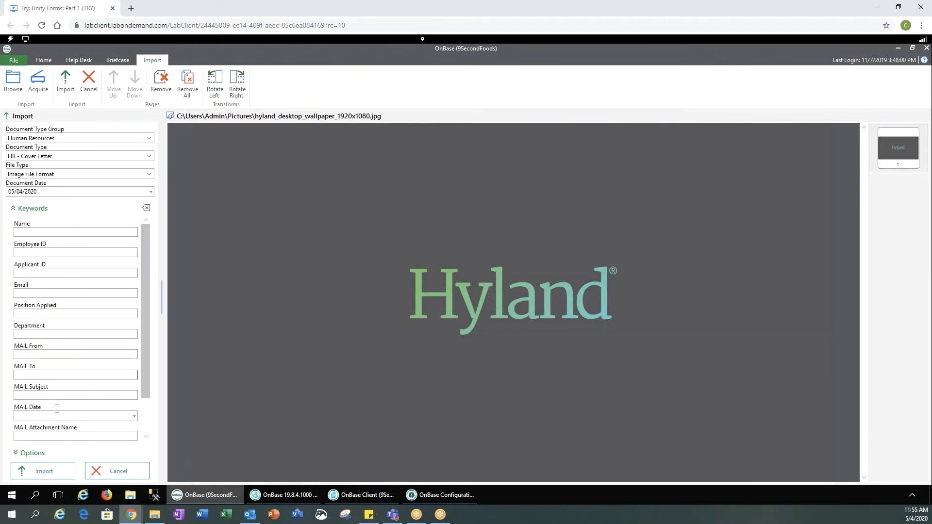
# - Show the import options, import the wallpaper image as a cover letter with blank keywords, and close the opened document
pyautogui.click(15, 454)
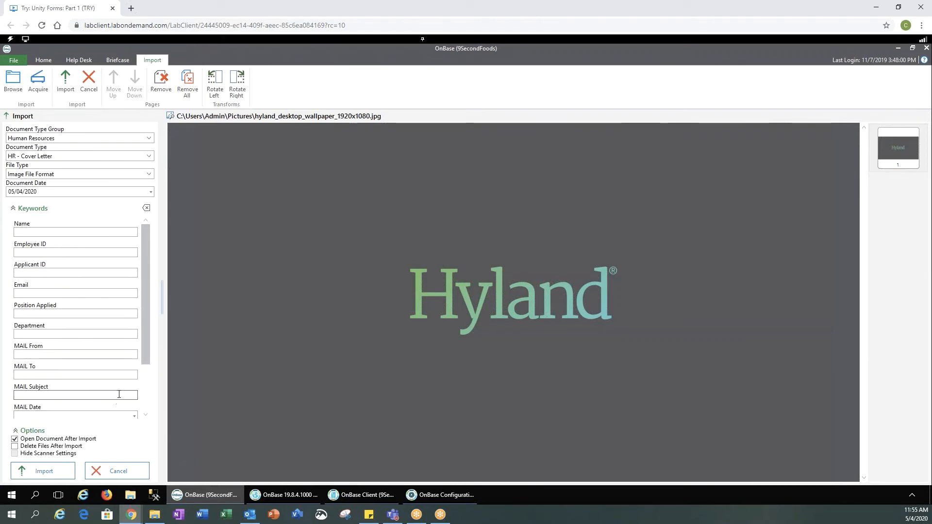
pyautogui.scroll(-2, 76, 394)
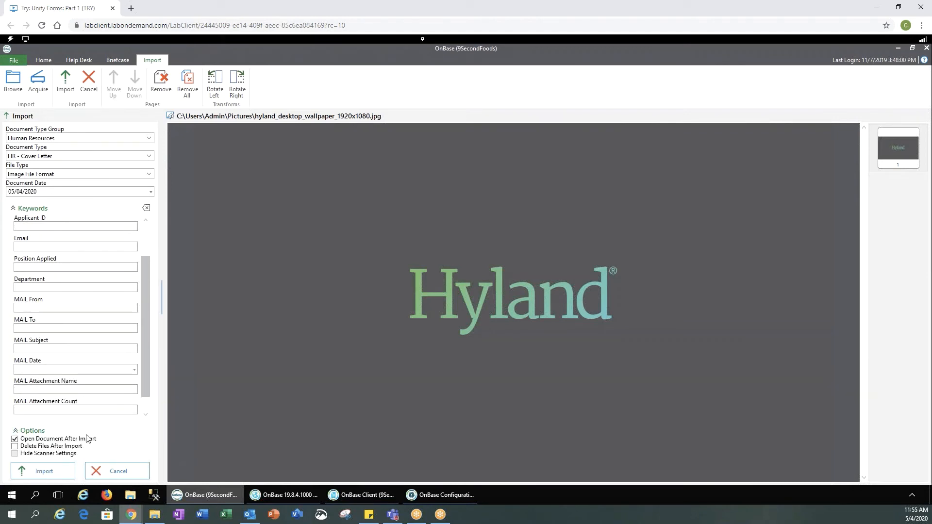
pyautogui.click(48, 471)
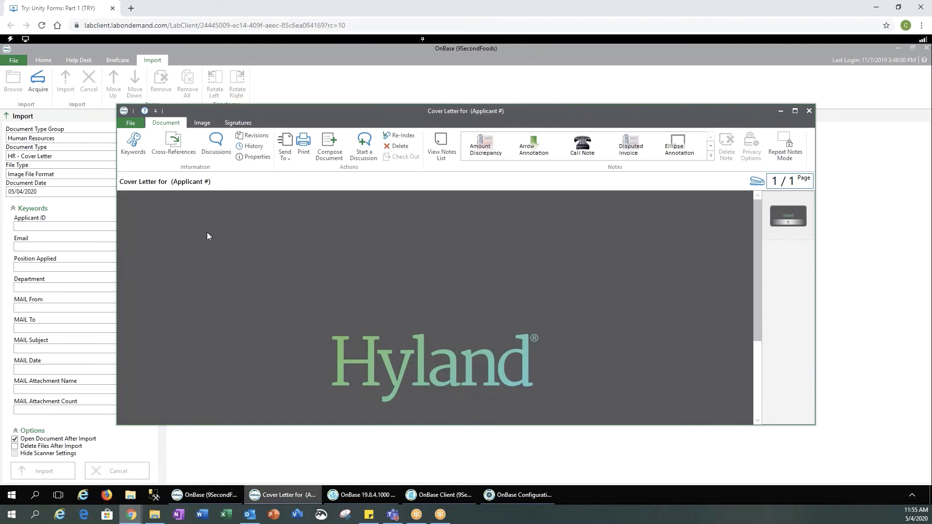
pyautogui.click(808, 112)
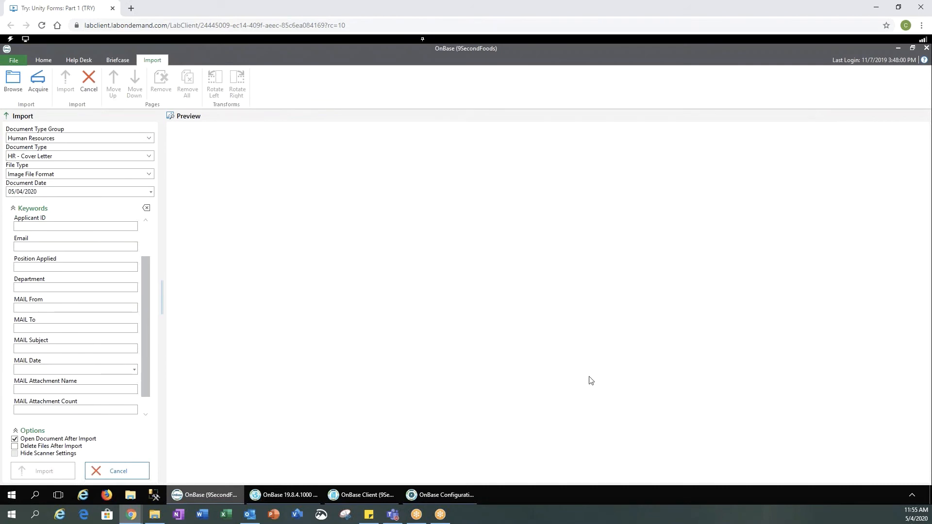
# - In the OnBase Client's Document Imaging, set the AC - Delivery Receipts queue's scan format to sweep and list the batches awaiting index
pyautogui.click(379, 493)
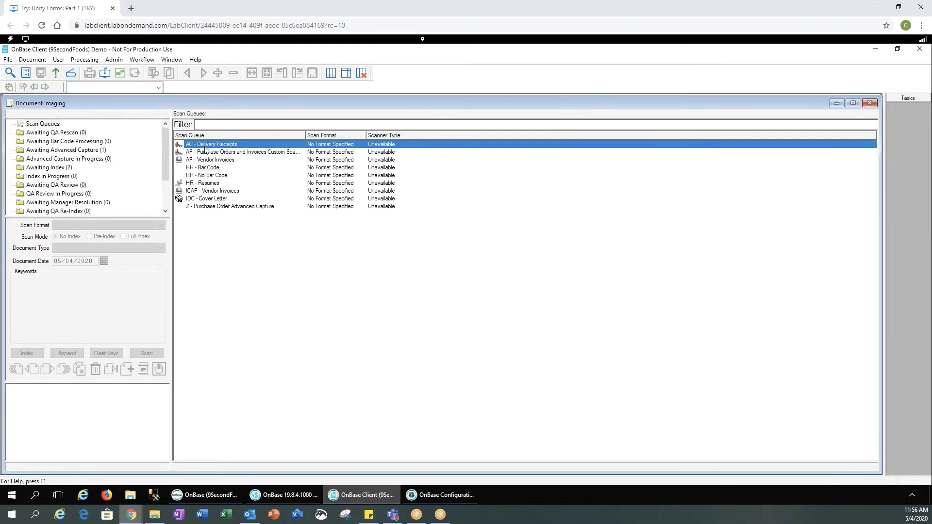
pyautogui.doubleClick(206, 145)
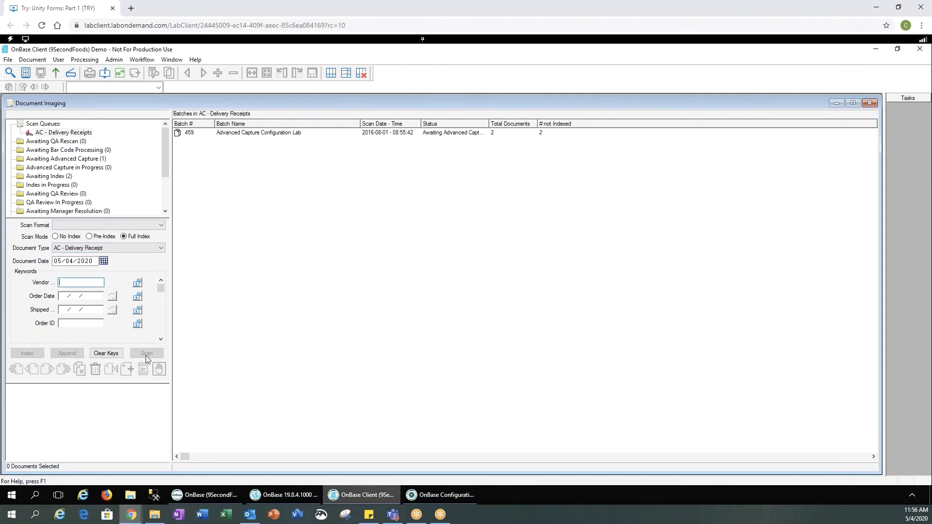
pyautogui.click(161, 225)
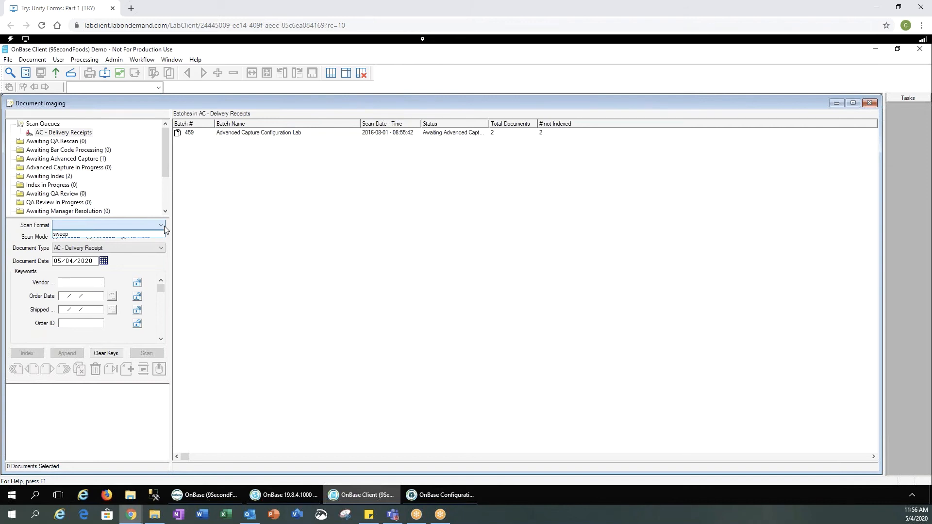
pyautogui.click(64, 235)
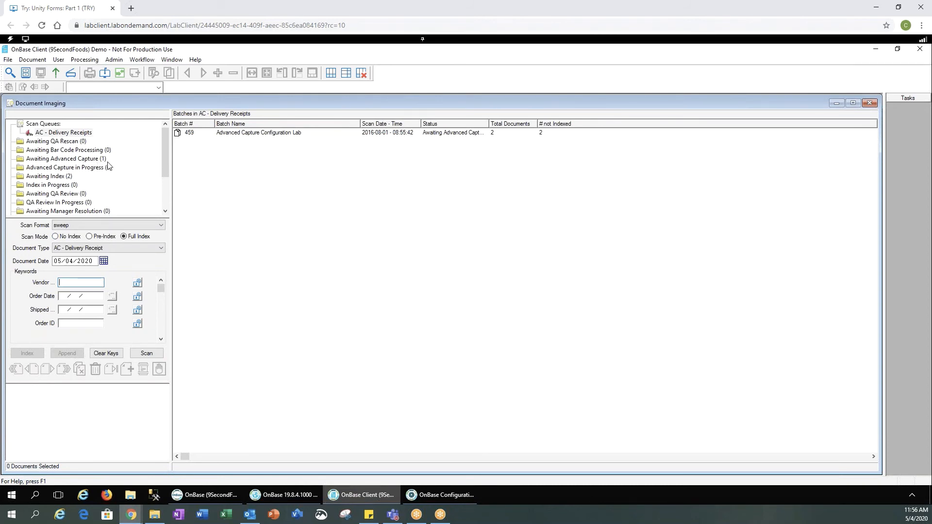
pyautogui.click(51, 176)
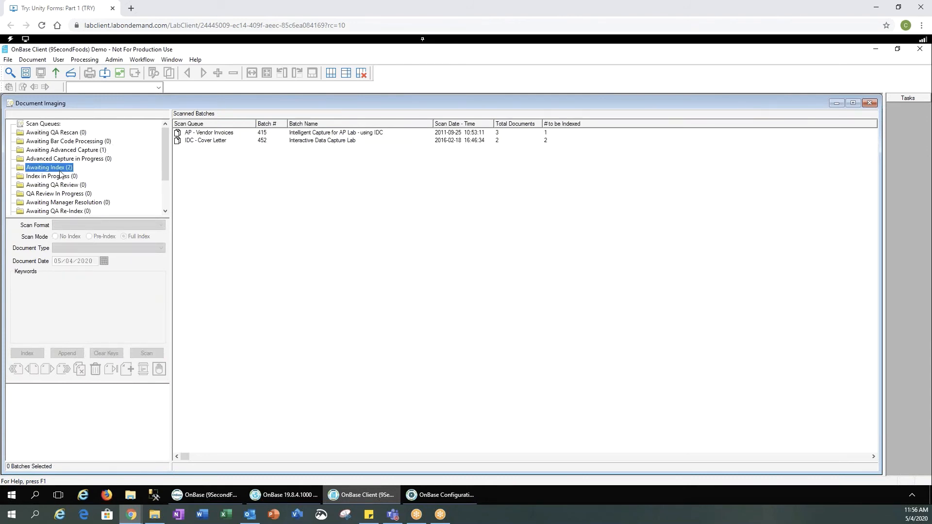
# - Open the AP - Vendor Invoices batch awaiting index for document indexing, and stop indexing without filling in any keywords
pyautogui.click(207, 136)
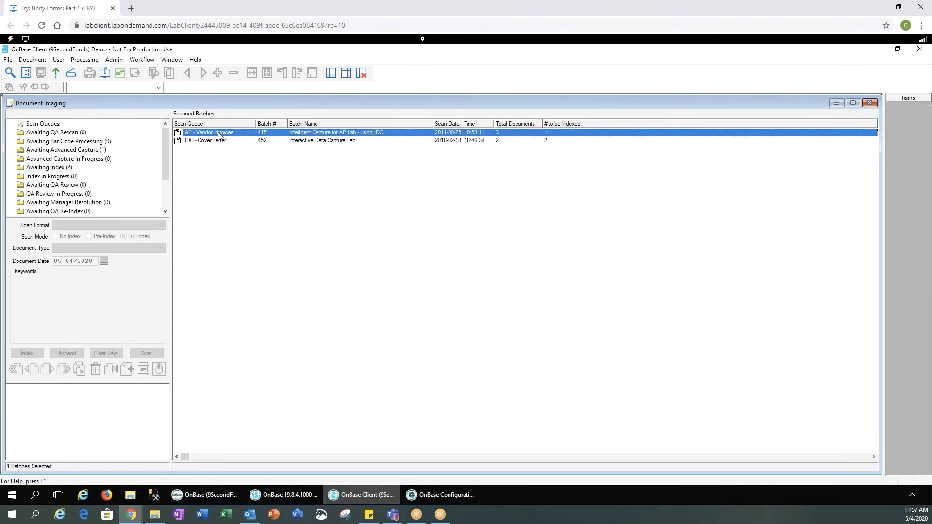
pyautogui.moveTo(168, 173)
pyautogui.mouseDown()
pyautogui.moveTo(166, 200)
pyautogui.moveTo(166, 170)
pyautogui.mouseUp()
pyautogui.rightClick(236, 134)
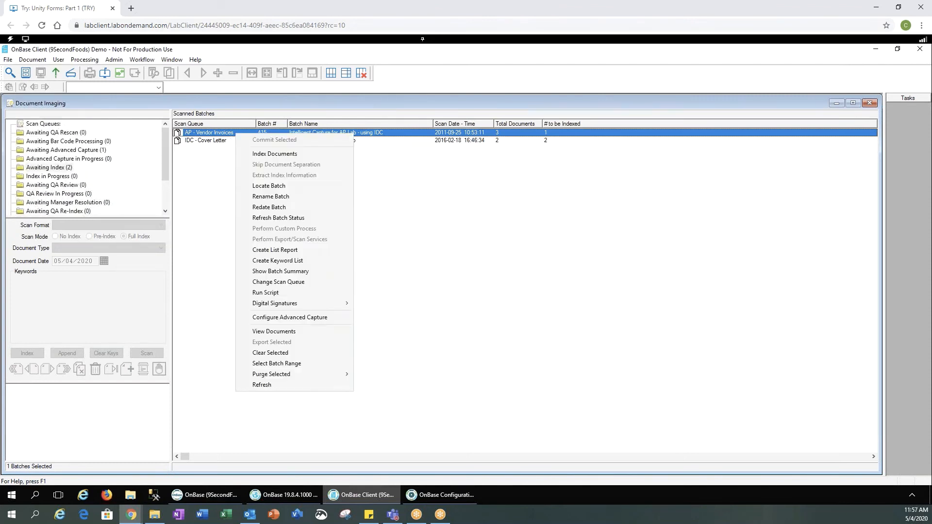
pyautogui.click(265, 154)
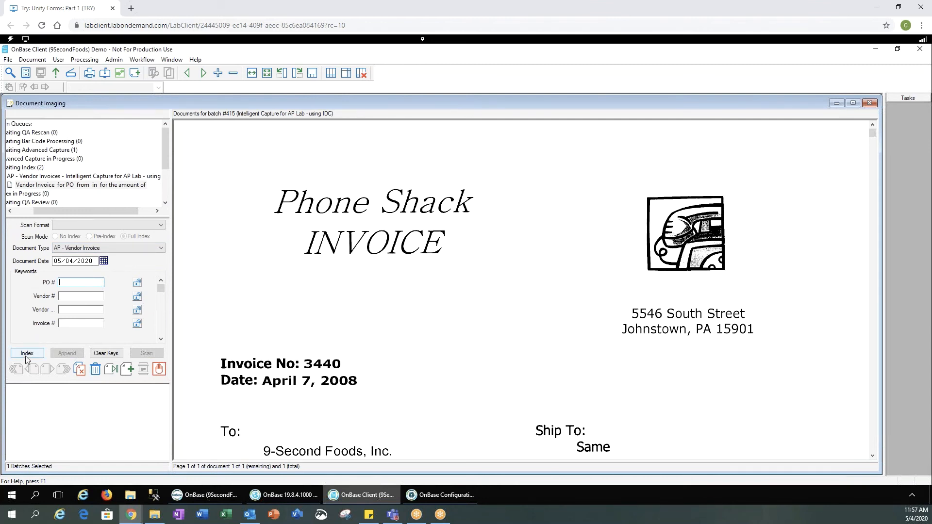
pyautogui.click(162, 370)
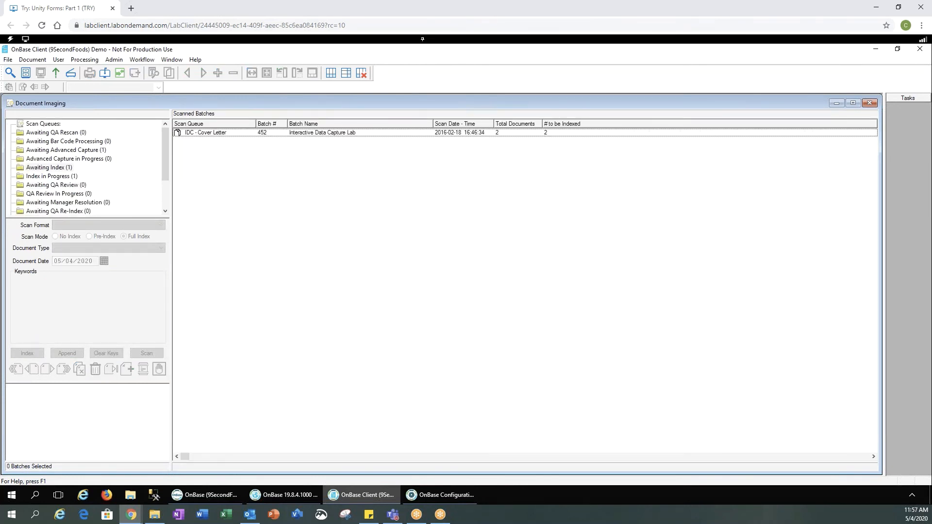
# - Start a document import in the OnBase Client and load hyland_desktop_wallpaper_1920x1080.jpg from the Pictures folder
pyautogui.click(57, 74)
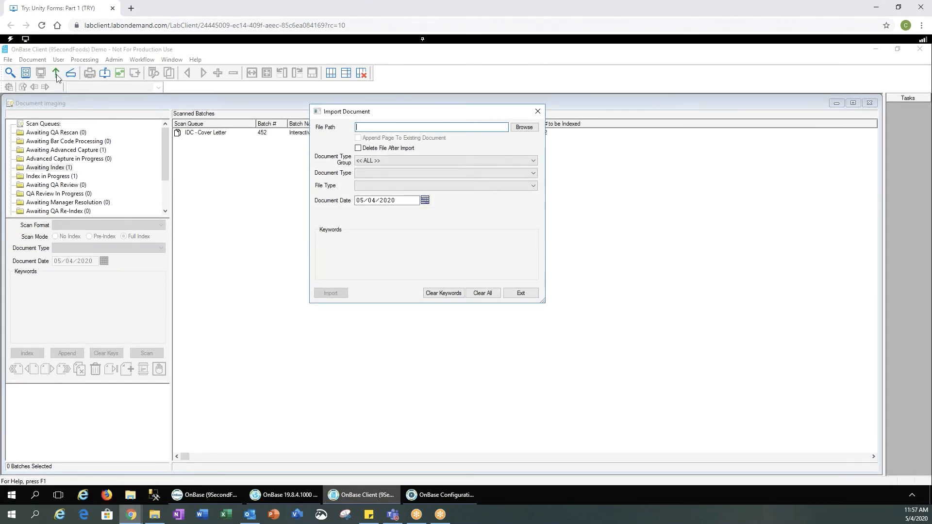
pyautogui.click(528, 132)
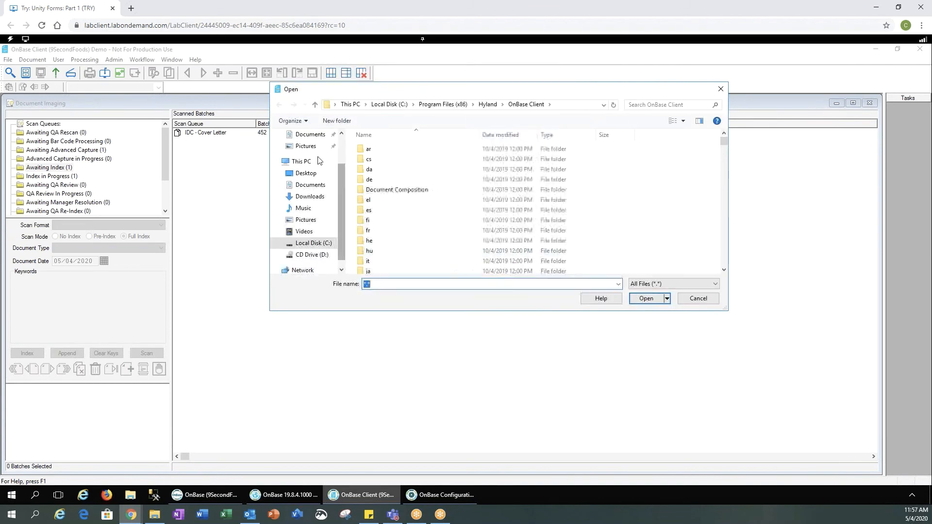
pyautogui.click(313, 147)
pyautogui.doubleClick(407, 150)
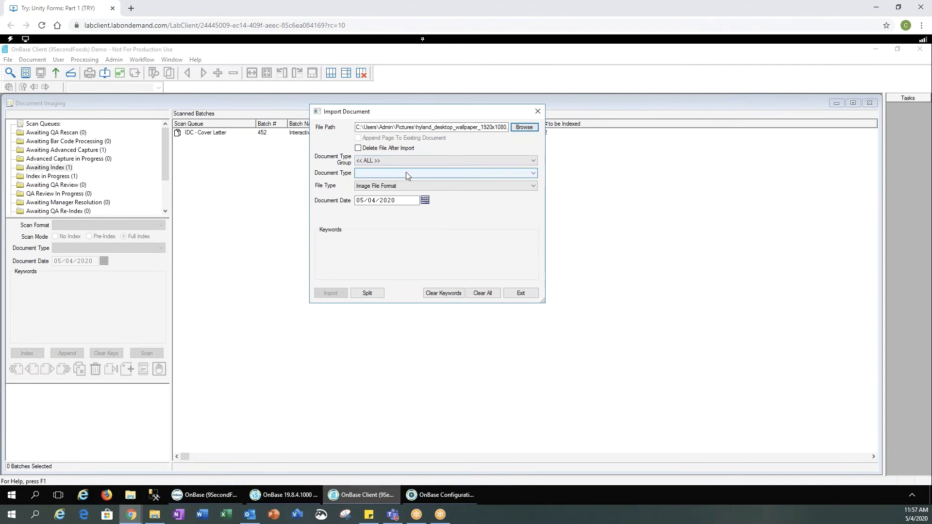
# - Set the document type to AP - Partial Payment Record, enter a PO number keyword, and import the wallpaper image
pyautogui.click(405, 173)
pyautogui.click(390, 258)
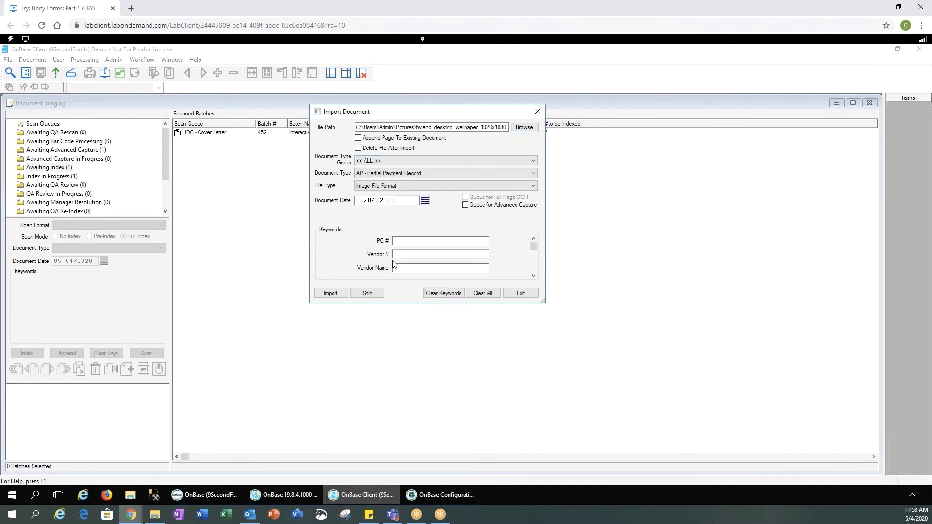
pyautogui.click(401, 241)
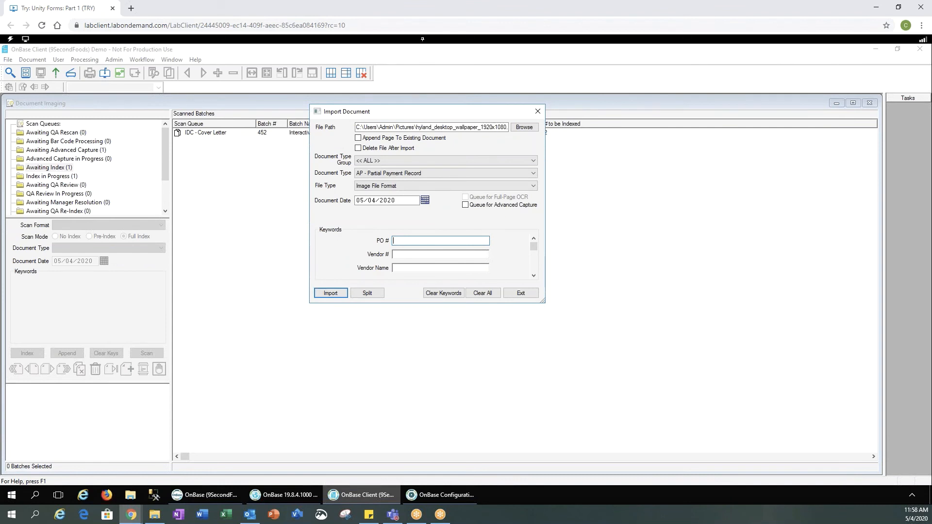
pyautogui.write('1233269')
pyautogui.click(336, 295)
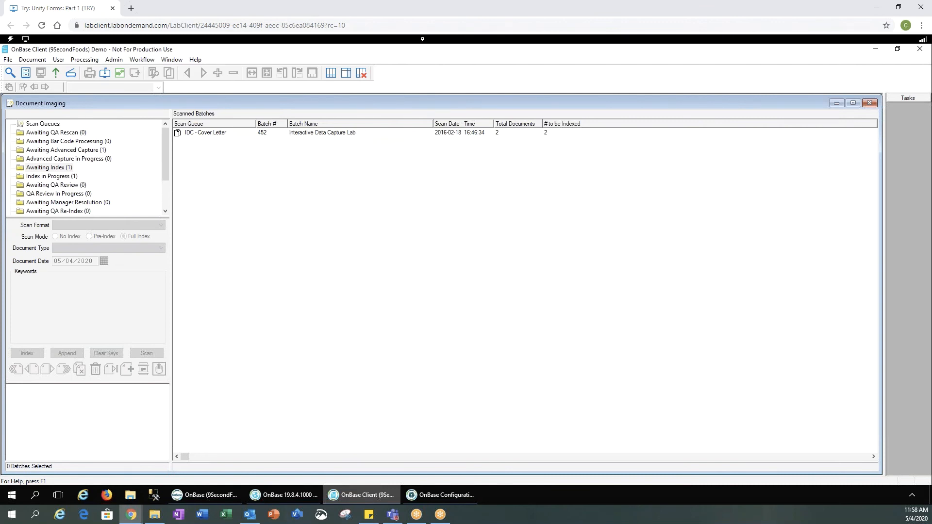
# - Switch to the OnBase 19.8.4.1000 window and set up a document scan with group Accounts Receivable and type AR - New Delivery Receipt
pyautogui.click(286, 496)
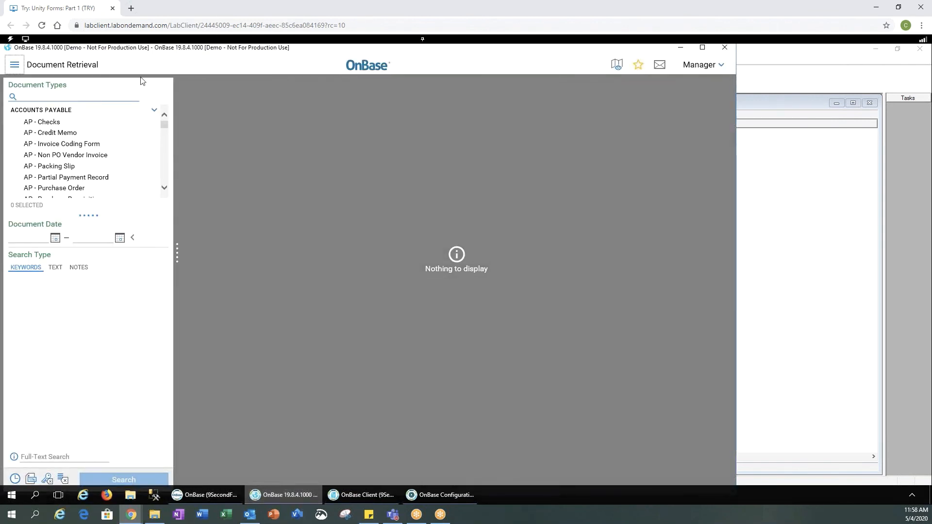
pyautogui.click(15, 67)
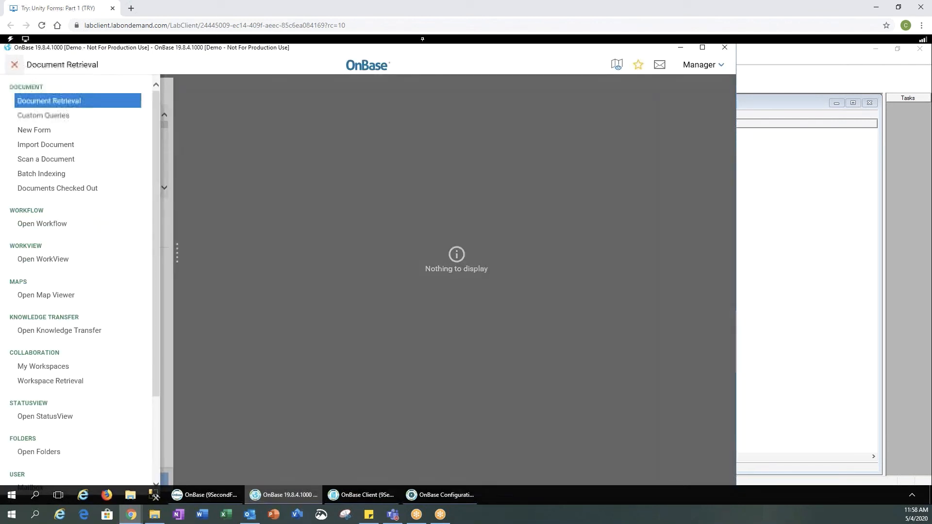
pyautogui.click(32, 160)
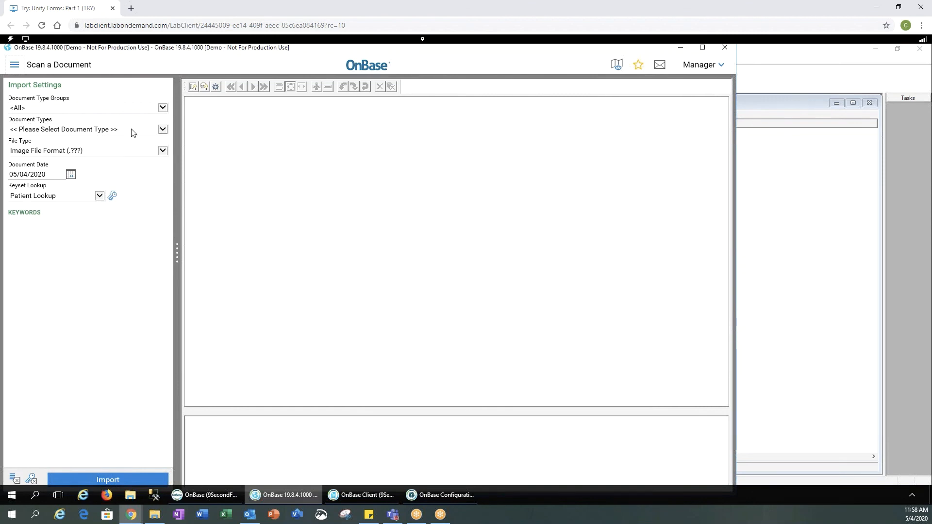
pyautogui.click(164, 108)
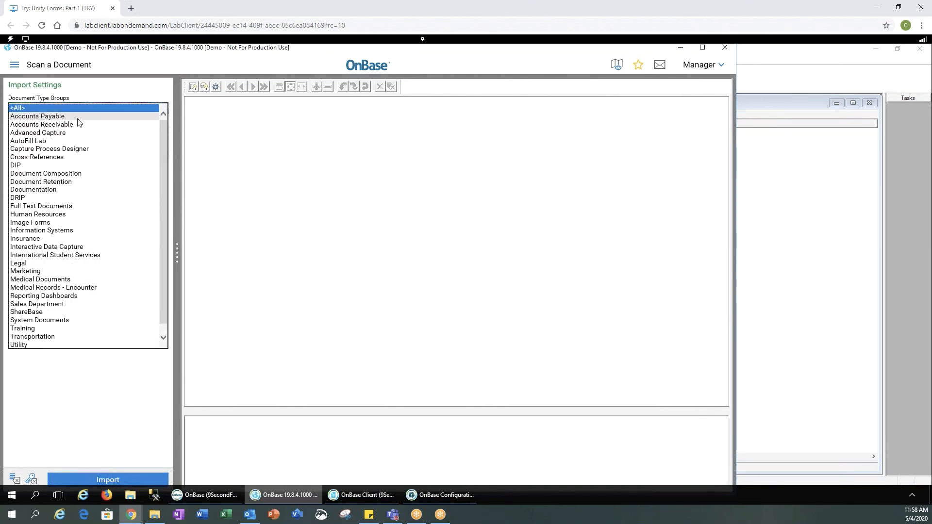
pyautogui.click(62, 125)
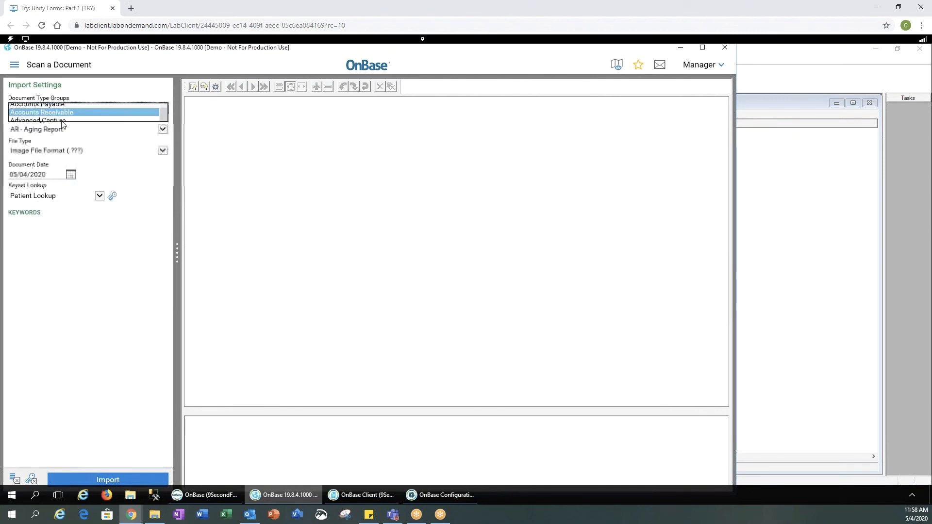
pyautogui.click(164, 130)
pyautogui.click(85, 178)
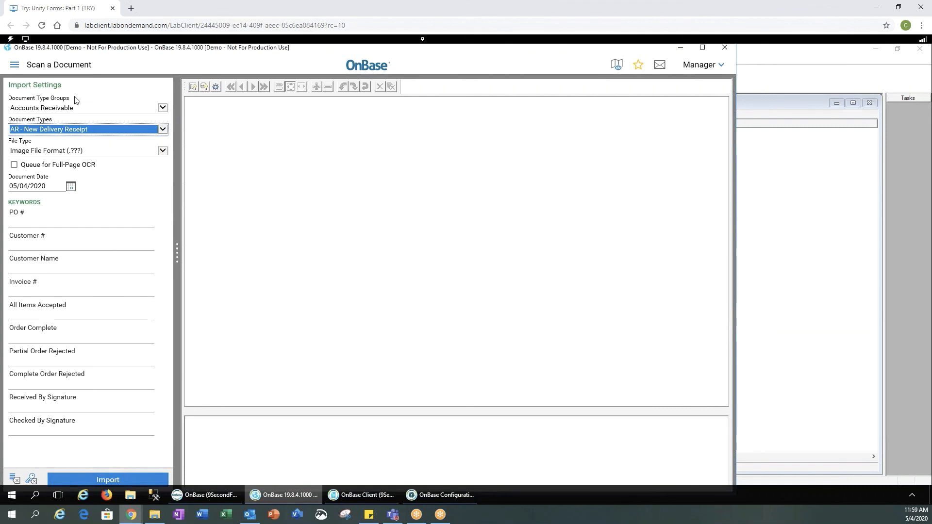
# - Show the document import page and its file selection dialog, cancelling without choosing a file
pyautogui.click(15, 70)
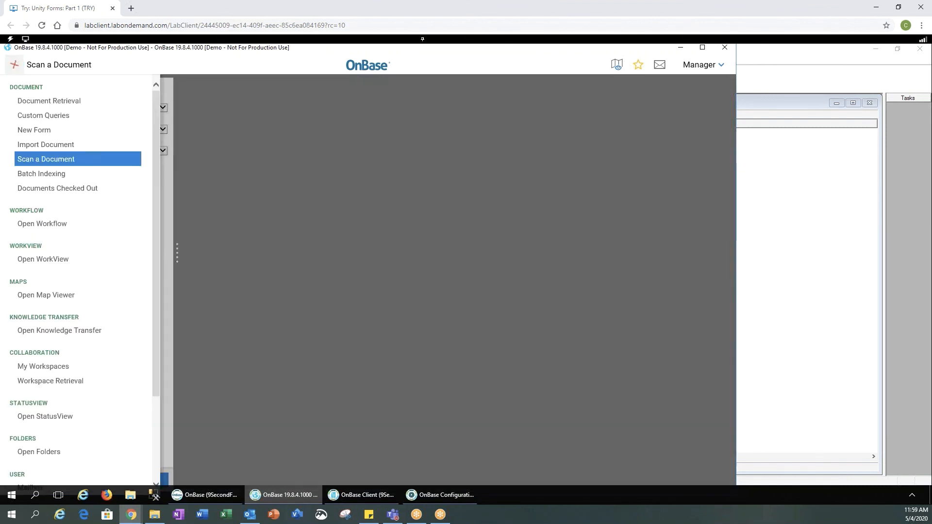
pyautogui.click(59, 145)
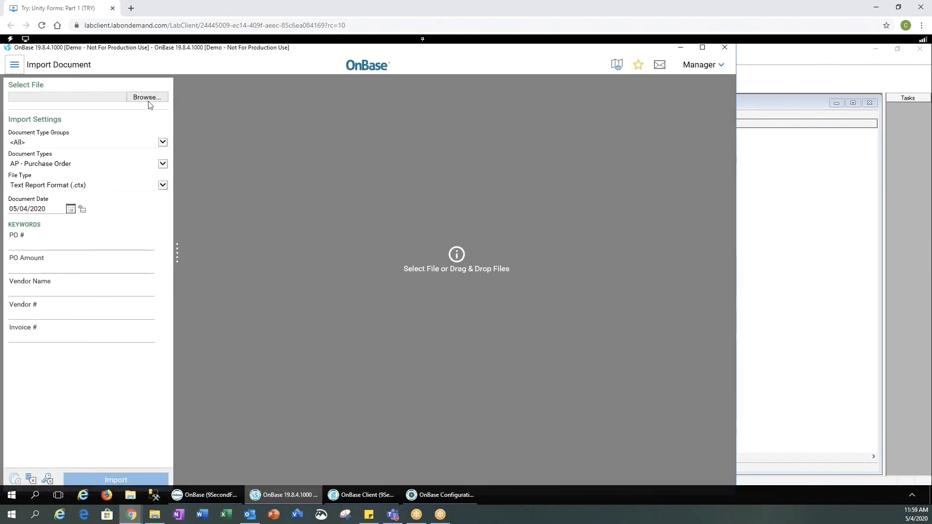
pyautogui.click(148, 98)
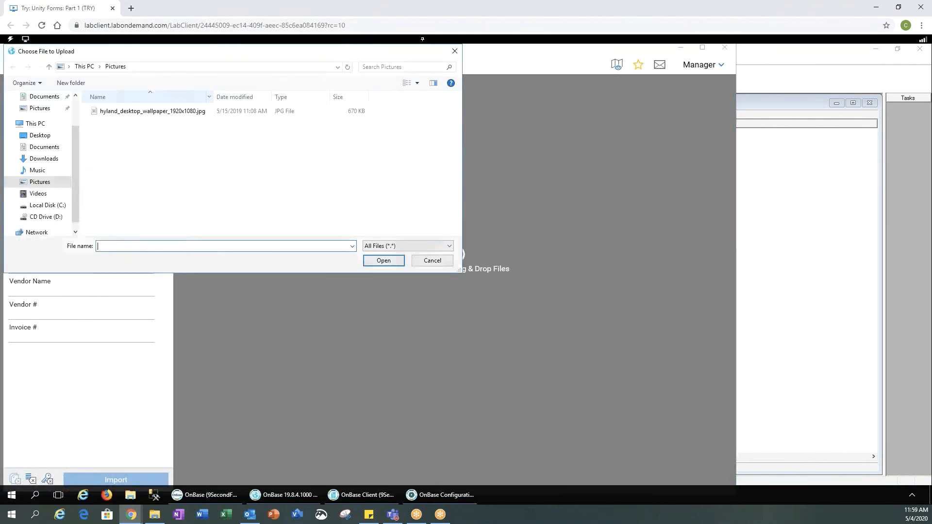
pyautogui.click(442, 262)
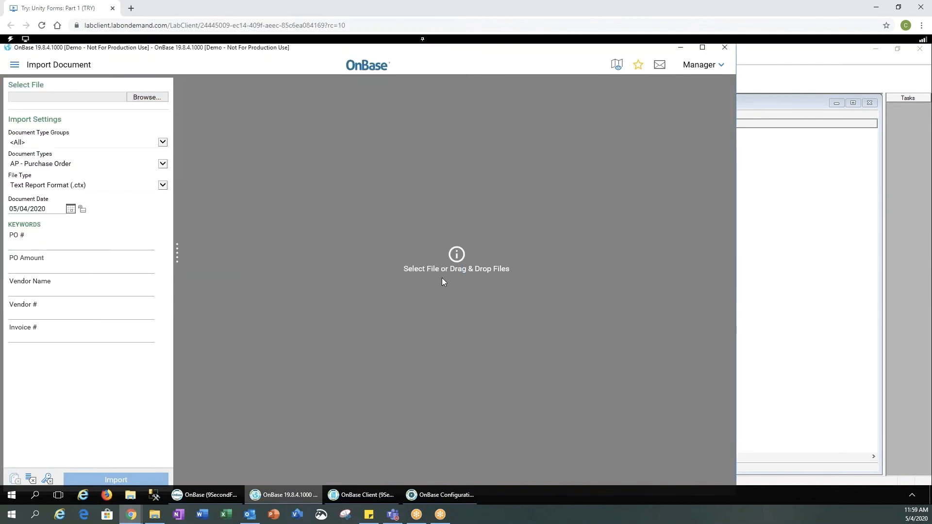